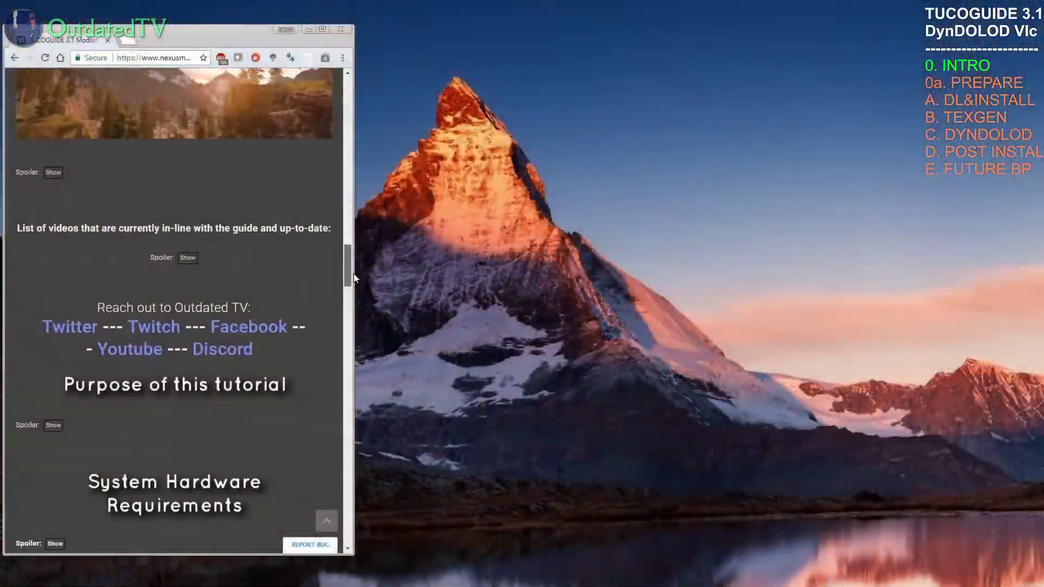
Step: Scroll the TUCOGUIDE page down to the VIa, VIb and VIc Tree Overhaul headings
left_click_drag(353, 276, 341, 417)
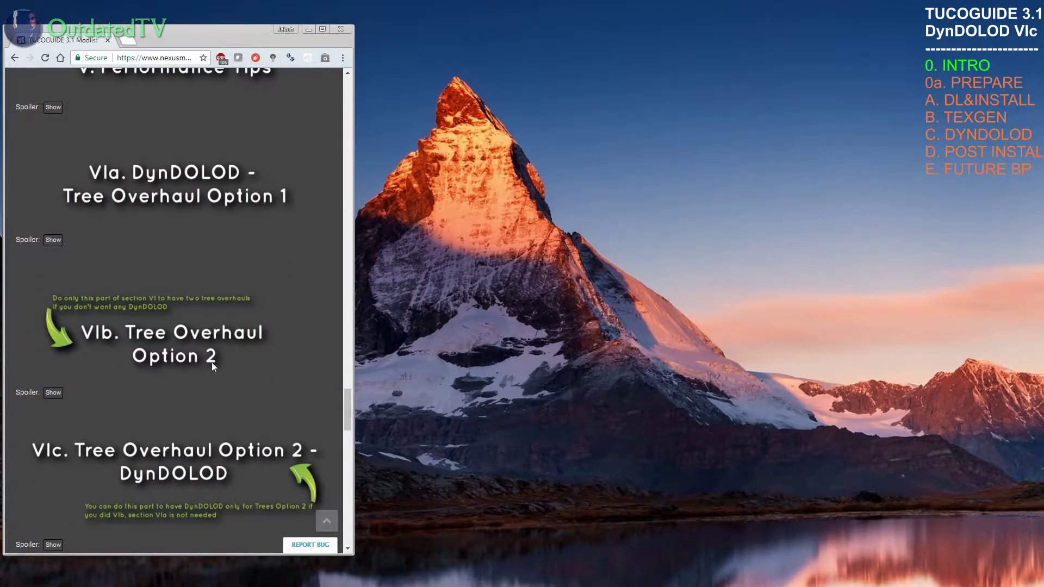
Step: Expand the VIc DynDOLOD section and its A. Preparations steps, then bring up Mod Organizer 2
scroll(234, 383, "down", 2)
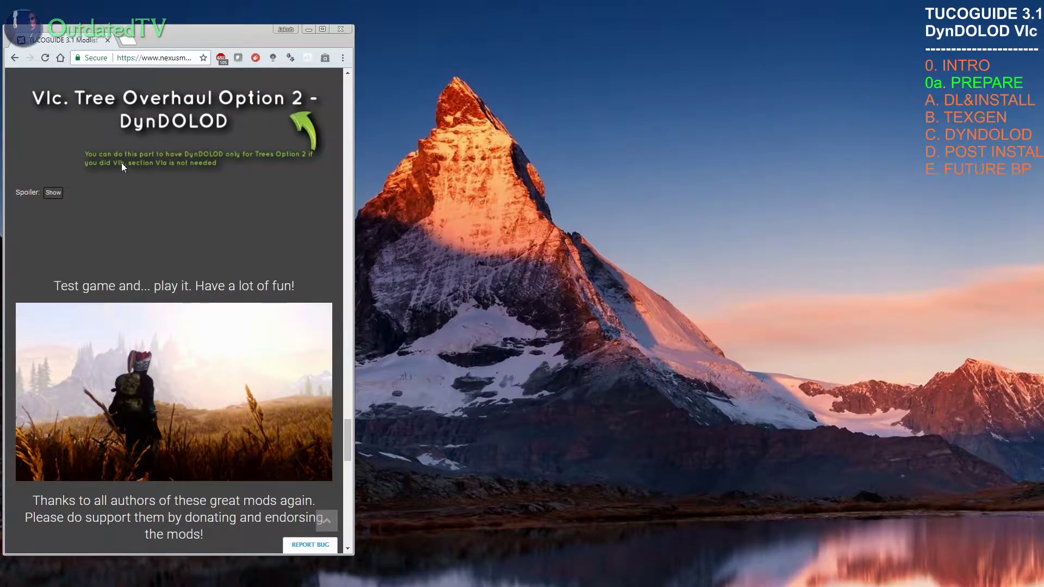
left_click(53, 192)
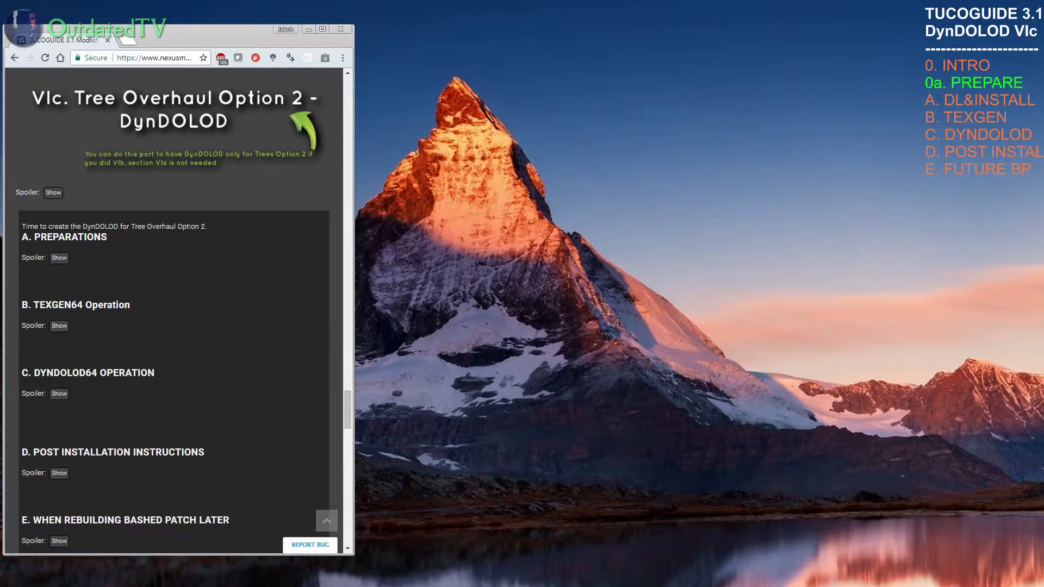
left_click(59, 258)
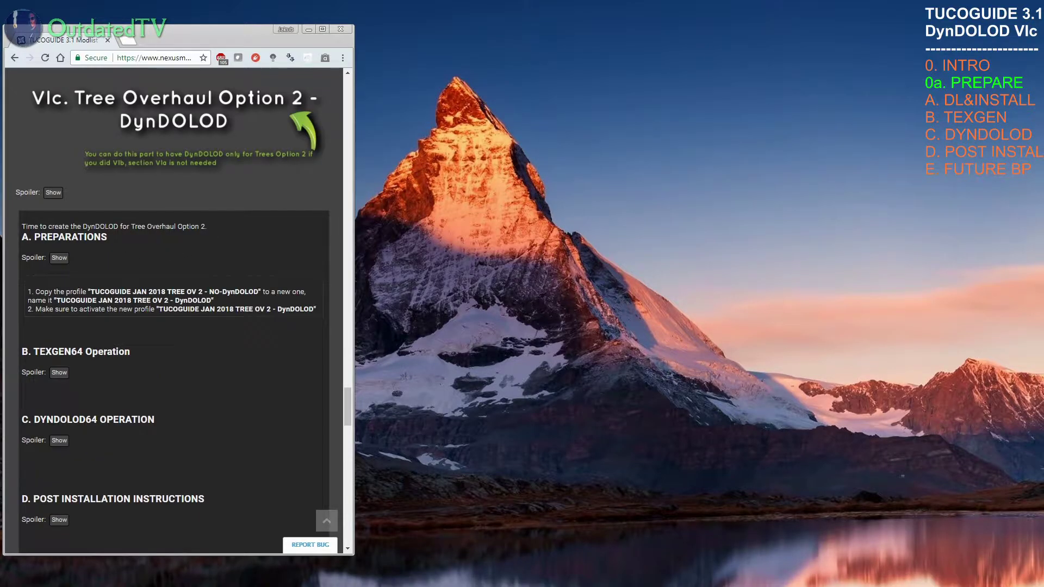
key("alt+Tab")
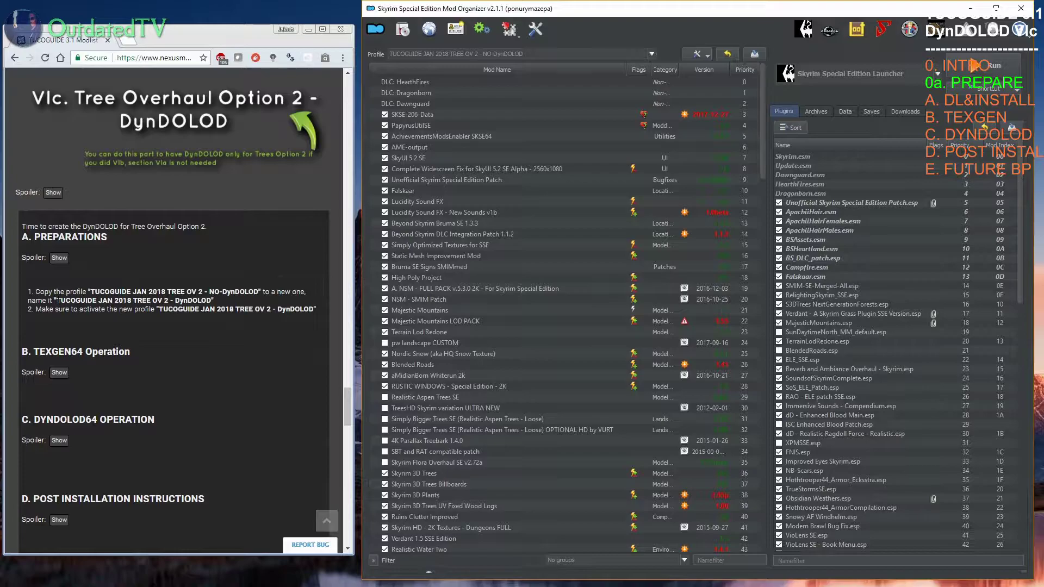
Step: Duplicate TREE OV 2 - NO-DynDOLOD as profile 'TUCOGUIDE JAN 2018 TREE OV 2 - DynDOLOD', pasting the guide's name
left_click_drag(57, 300, 211, 300)
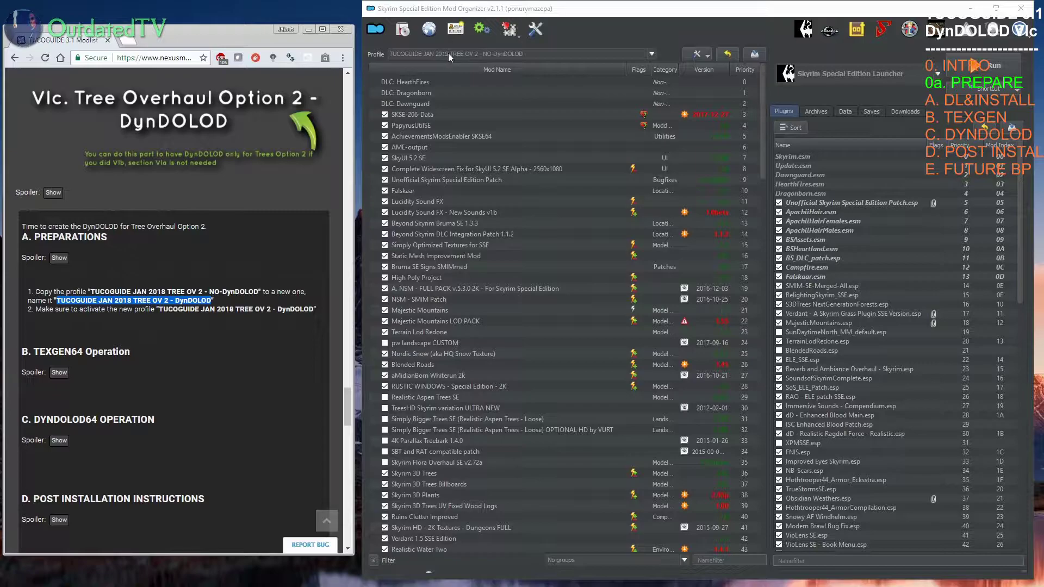
left_click(484, 53)
left_click(480, 52)
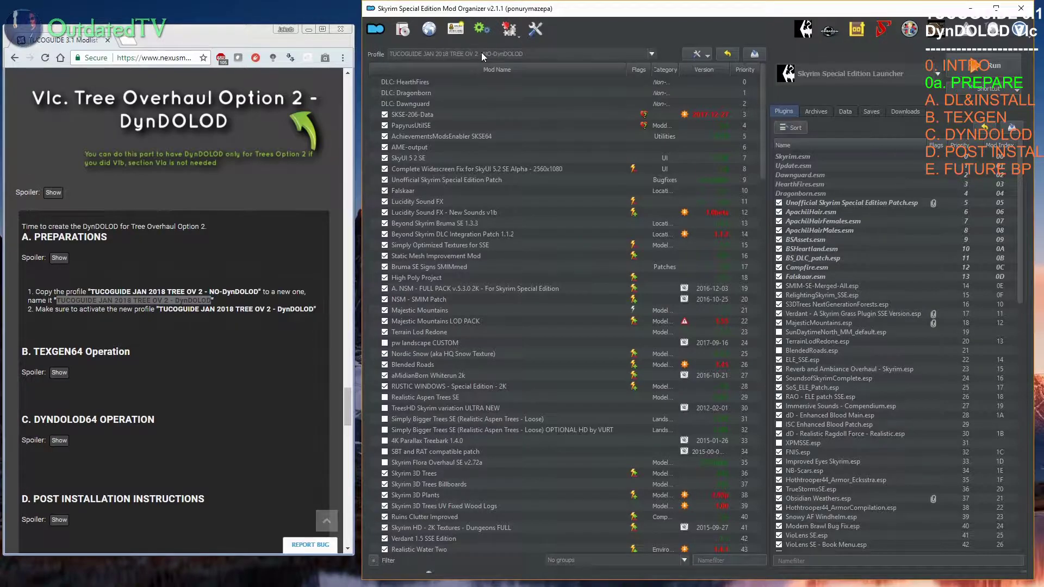
left_click(456, 32)
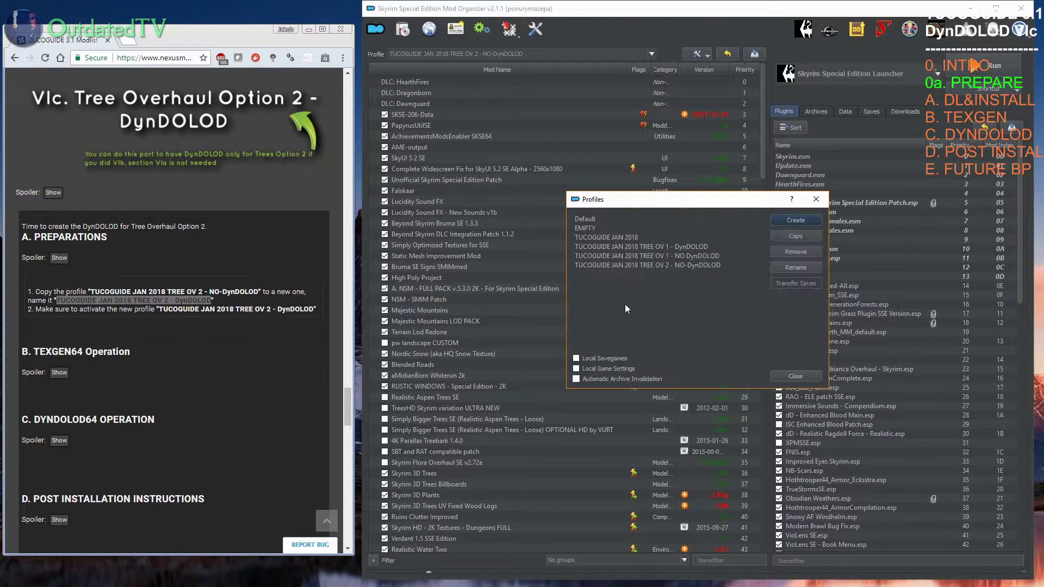
left_click(676, 264)
left_click(797, 236)
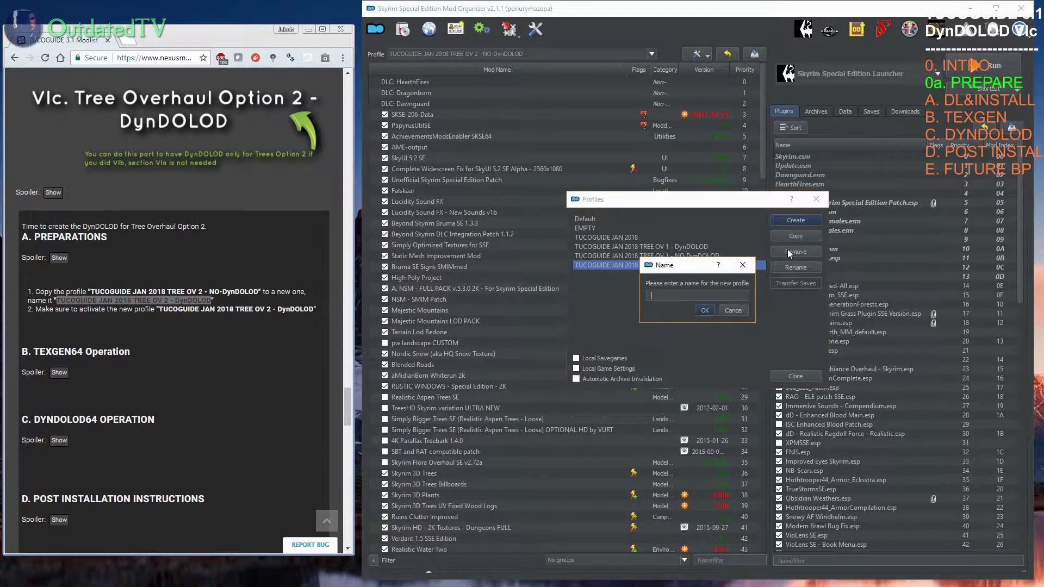
key("ctrl+v")
left_click(703, 311)
left_click(696, 274)
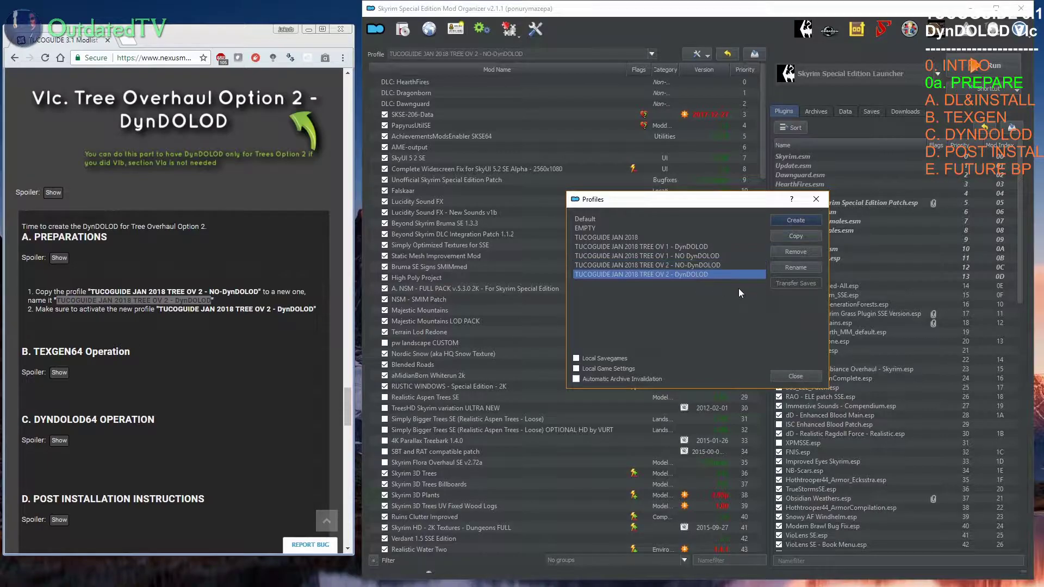
left_click(789, 376)
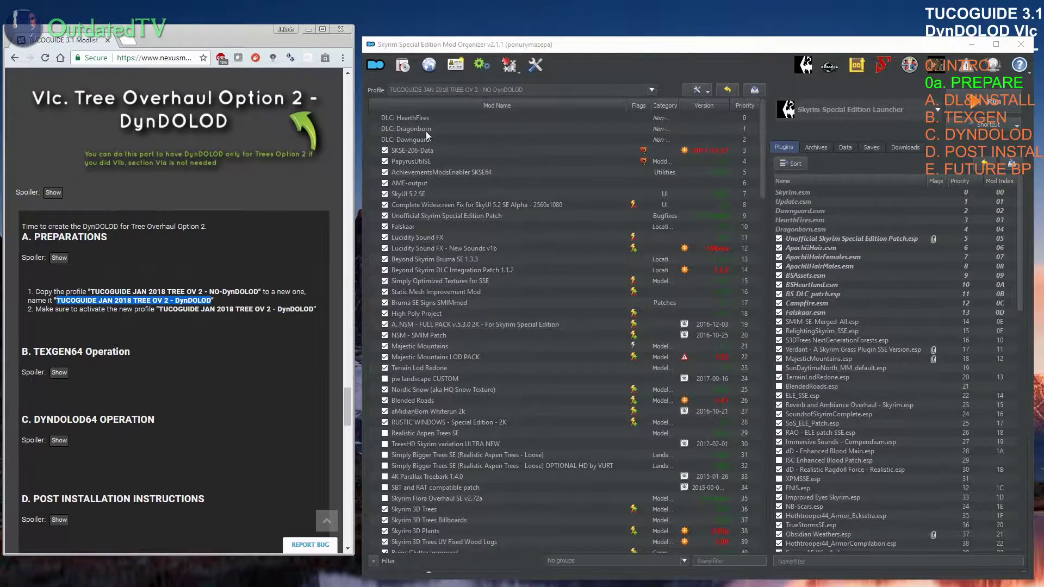
Step: Pick TUCOGUIDE JAN 2018 TREE OV 2 - DynDOLOD from the Profile dropdown
left_click(498, 93)
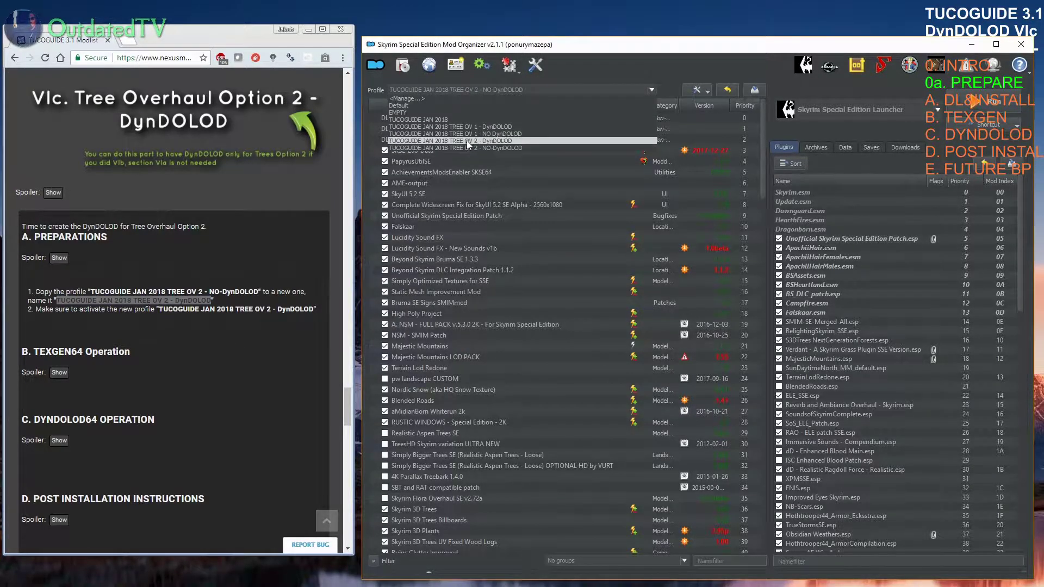
left_click(493, 142)
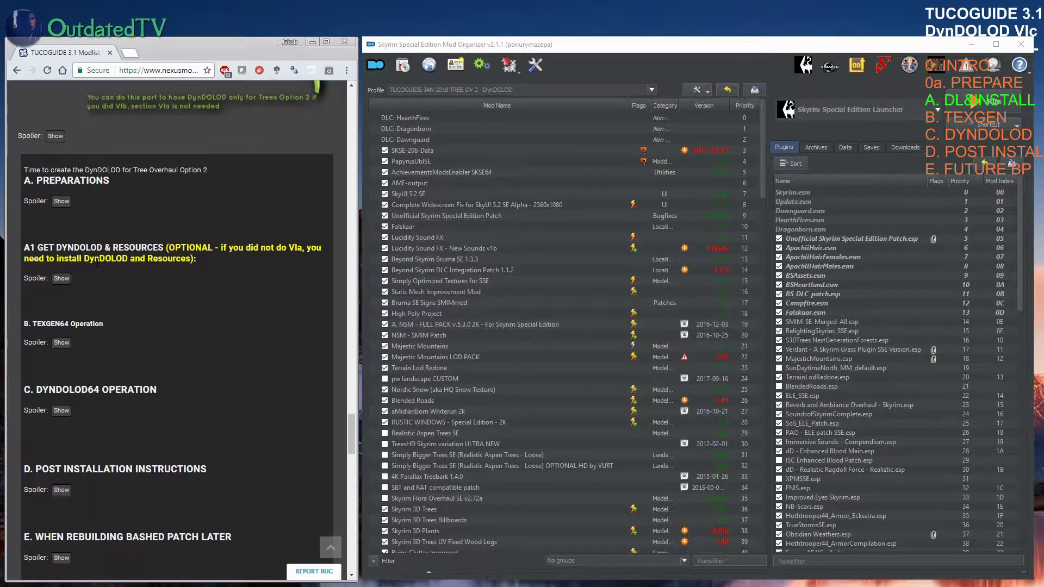
Step: Scroll the guide and expand its A1 and A. Preparations instructions
left_click_drag(348, 436, 351, 402)
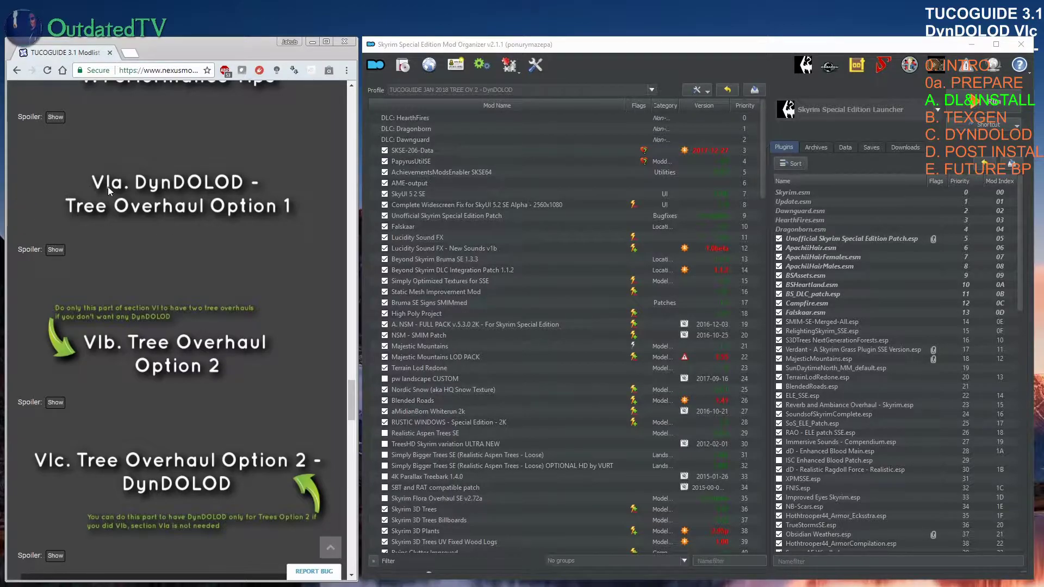
left_click_drag(353, 391, 354, 425)
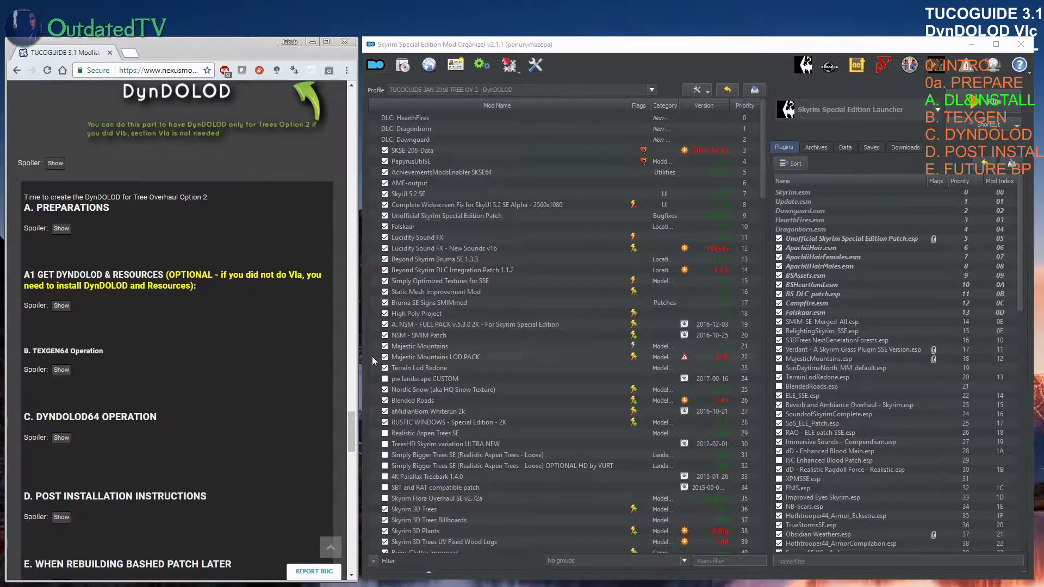
left_click_drag(354, 421, 354, 425)
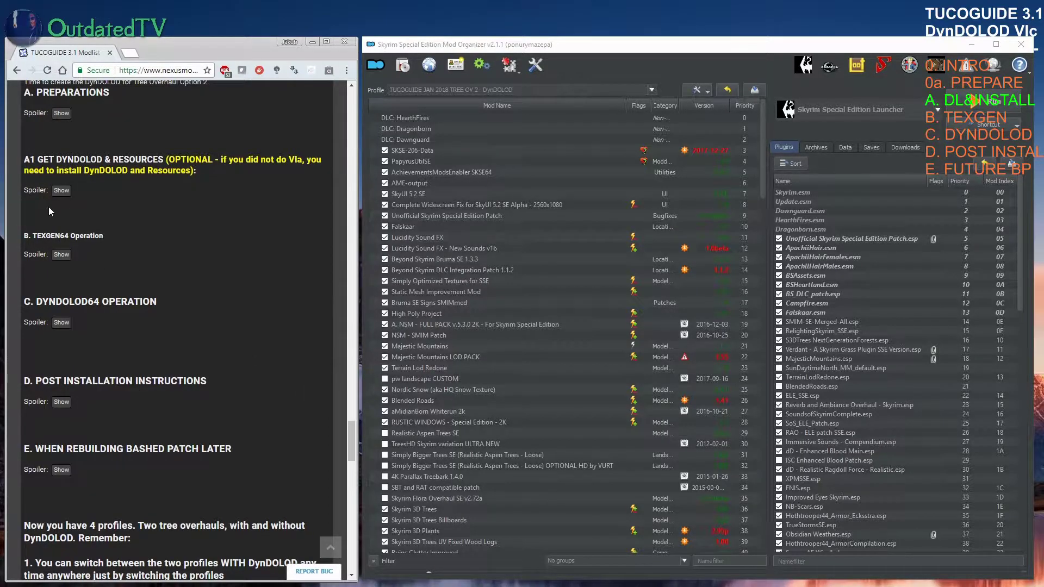
left_click(62, 190)
mouse_move(354, 413)
left_mouse_down()
mouse_move(354, 421)
mouse_move(348, 405)
left_mouse_up()
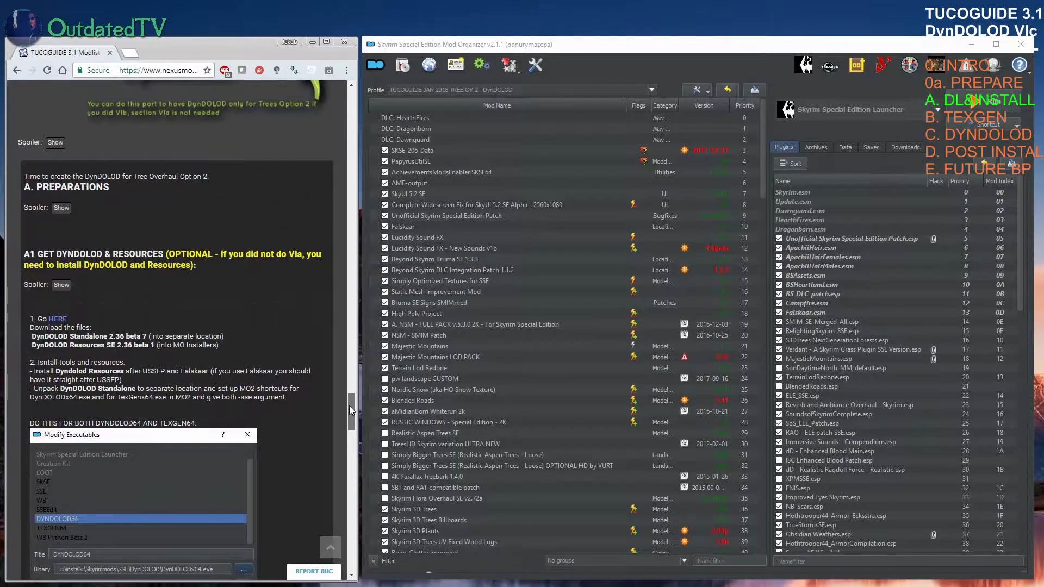
left_click(56, 212)
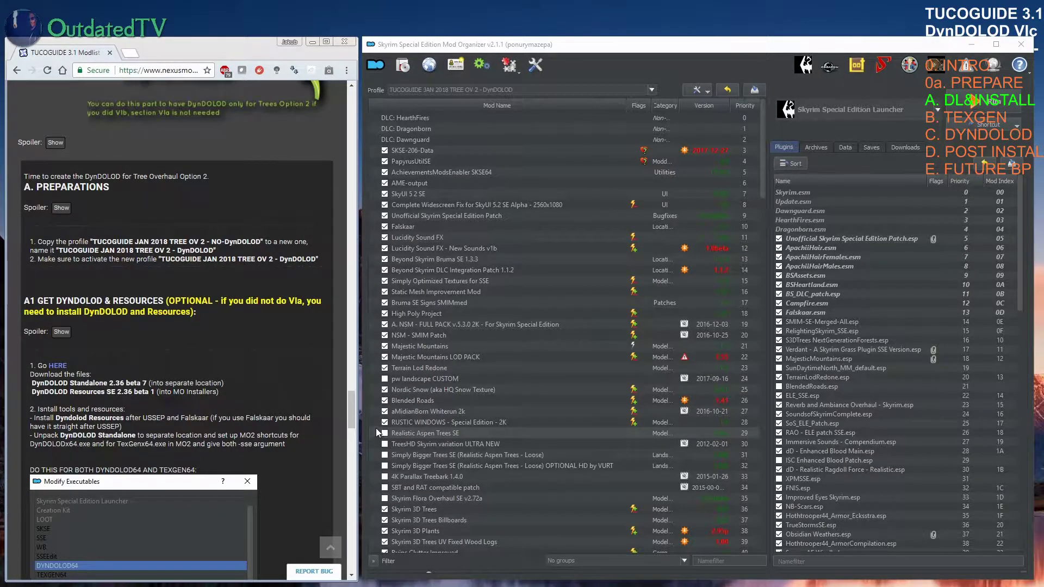
left_click_drag(352, 408, 355, 377)
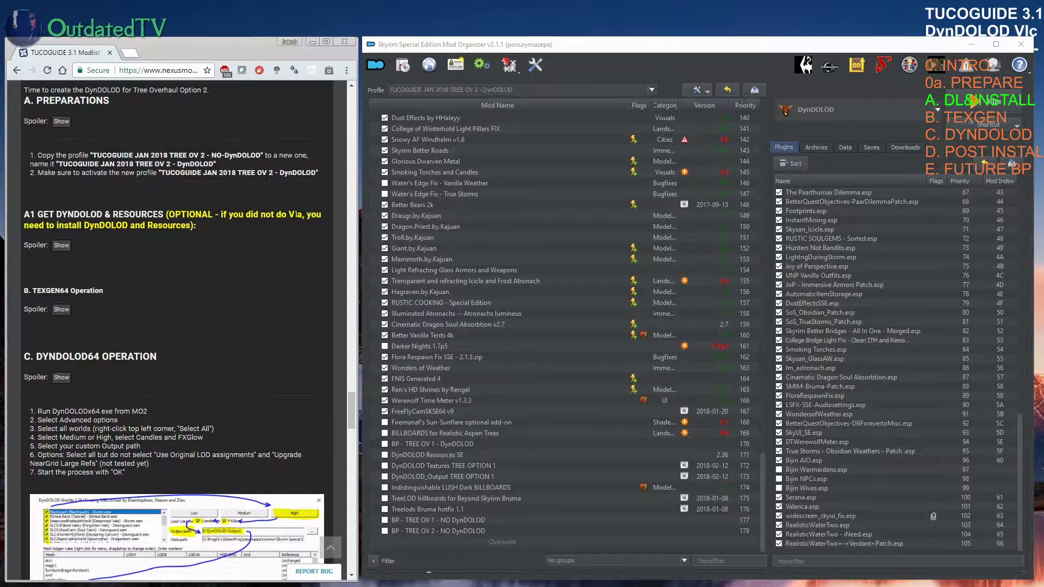
Step: Tick DynDOLOD Resources SE and drag it to priority 11, just below Falskaar
left_click(62, 245)
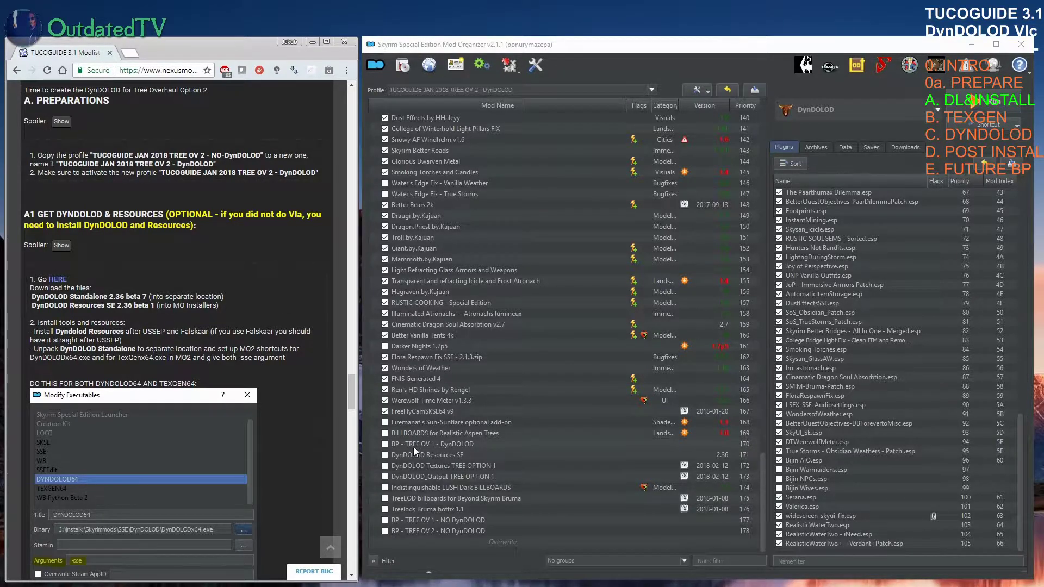
left_click(385, 454)
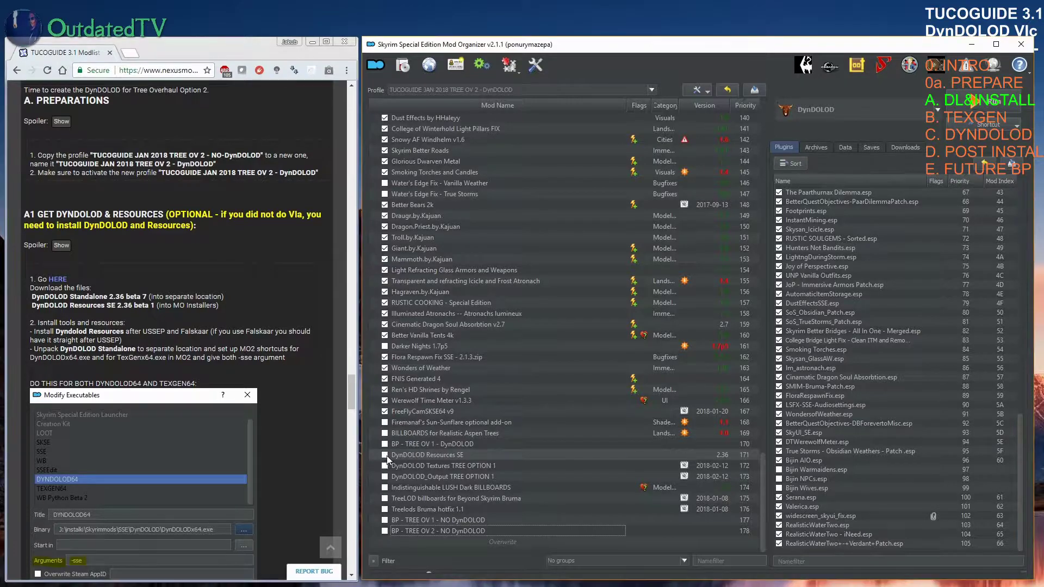
left_click_drag(413, 456, 478, 233)
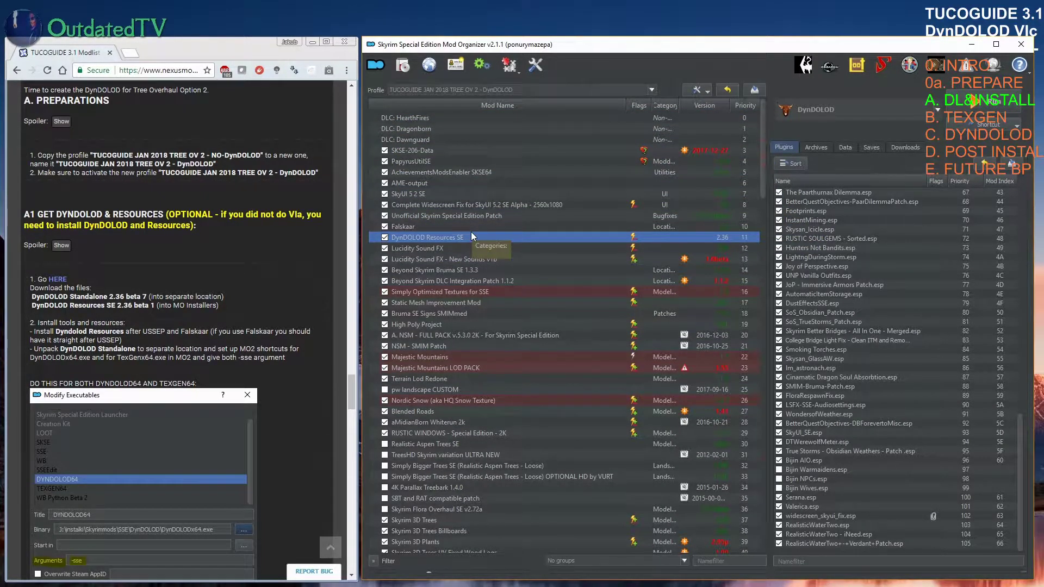
left_click(60, 246)
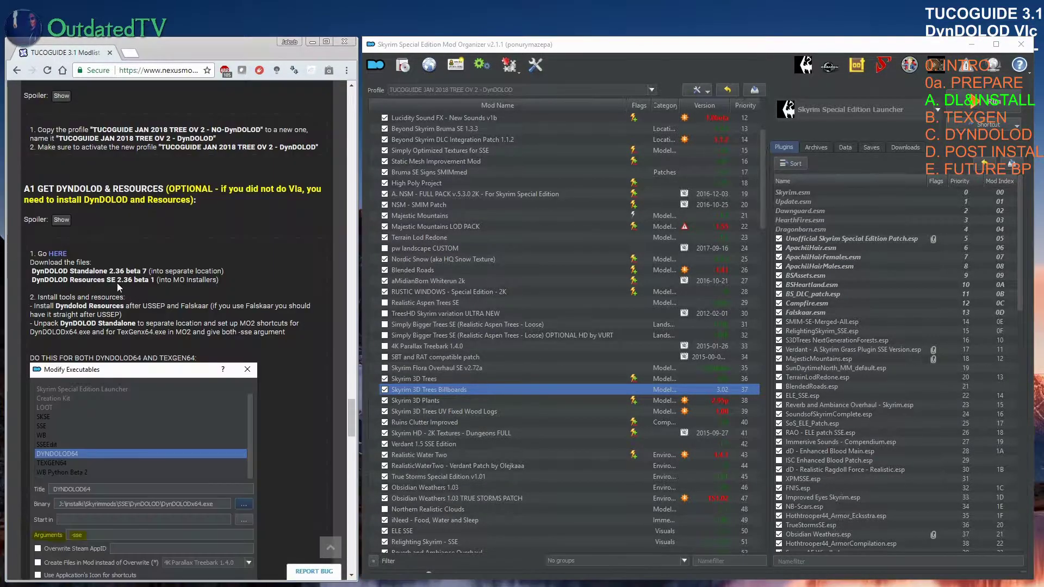
Step: Collapse the guide's A1 instructions and expand the TEXGEN64 operation steps
left_click(61, 219)
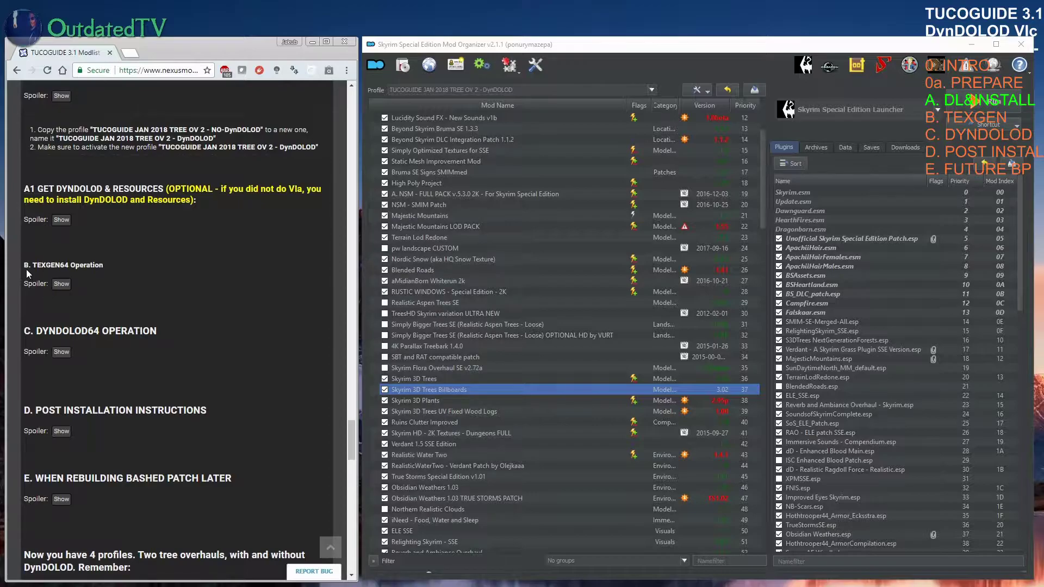
left_click(69, 283)
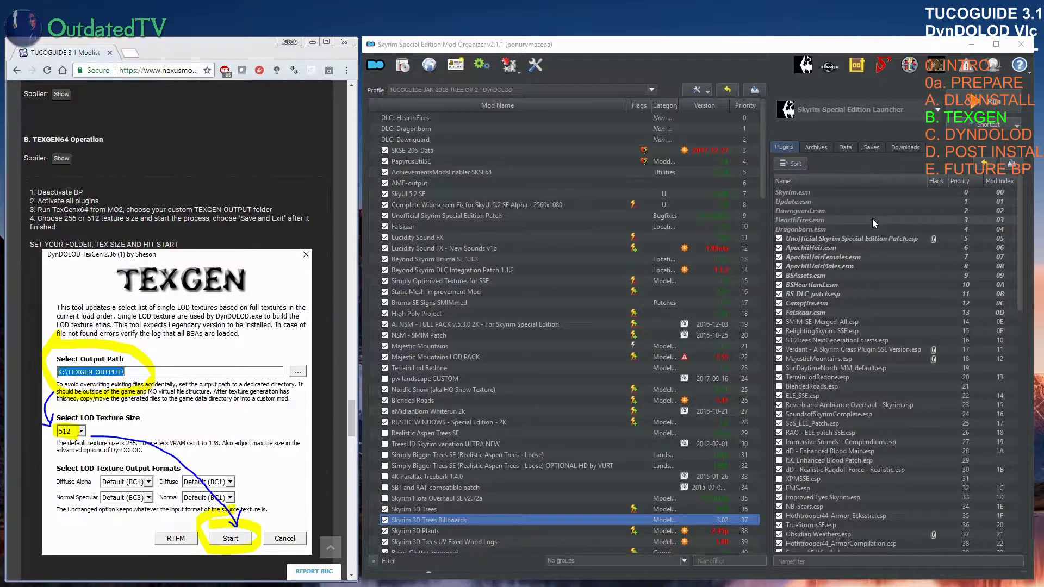
scroll(446, 488, "down", 17)
scroll(447, 495, "down", 20)
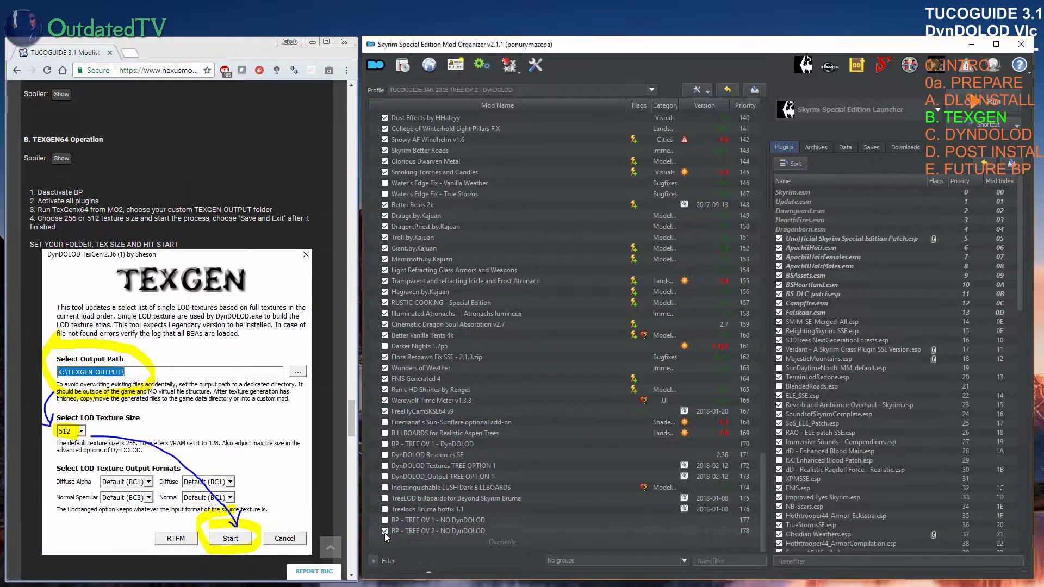
Step: Disable BP - TREE OV 2 - NO DynDOLOD, enable all plugins, then untick Bijin NPCs and Bijin Warmaidens
left_click(384, 531)
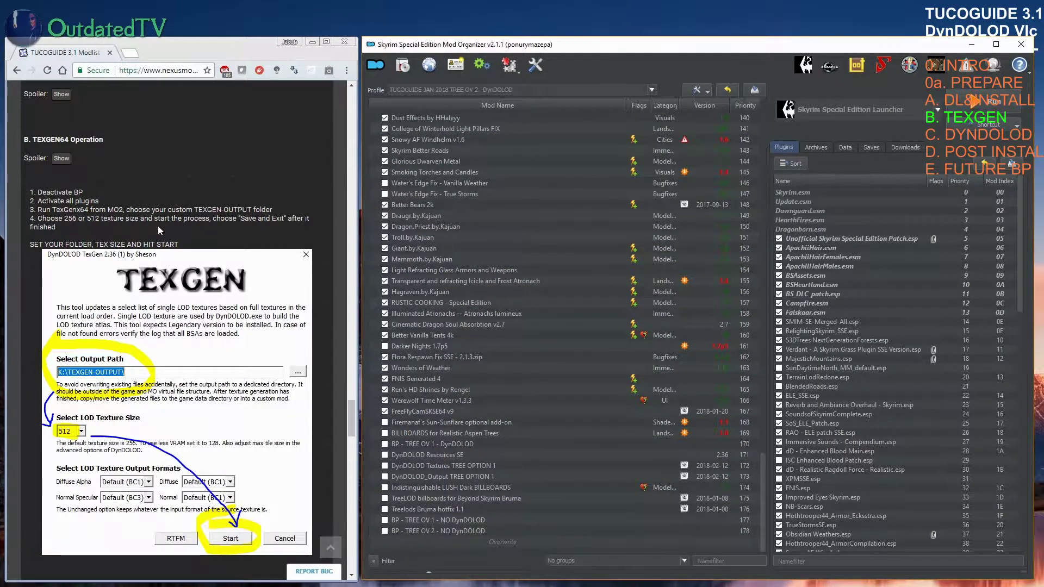
right_click(992, 399)
left_click(937, 386)
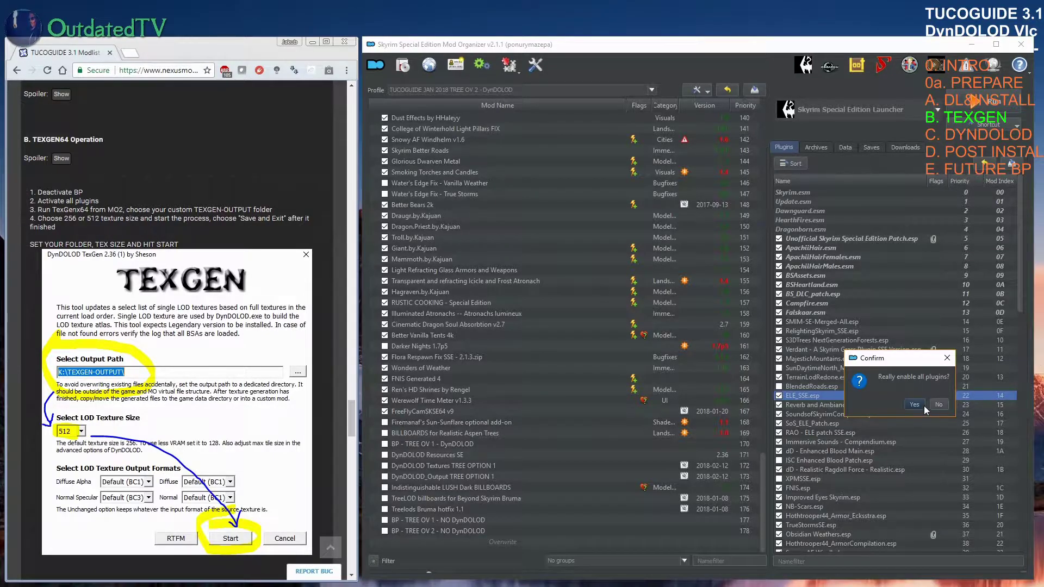
left_click(918, 405)
left_click_drag(1022, 309, 1014, 561)
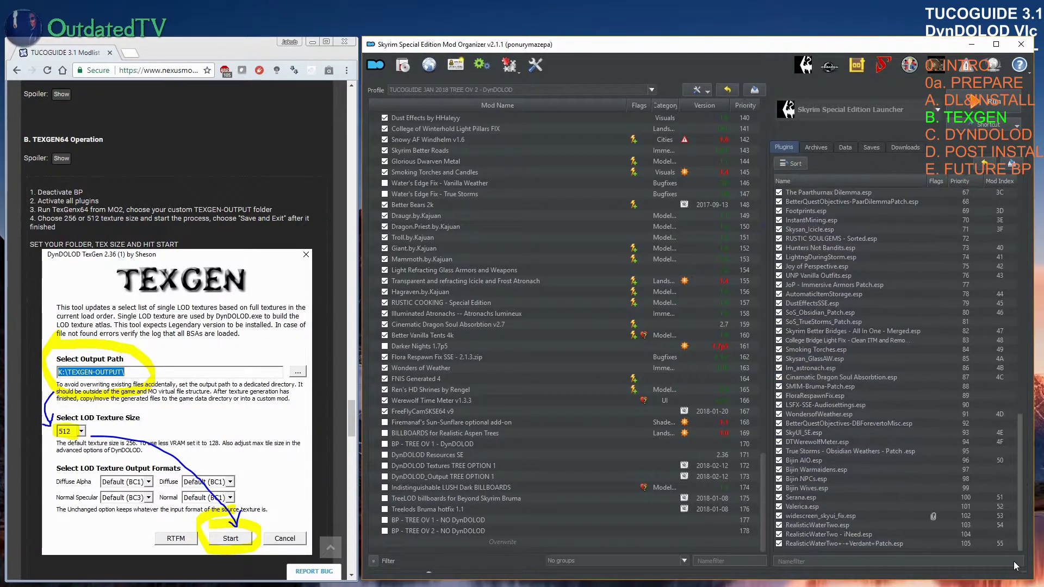
left_click(780, 479)
left_click(779, 469)
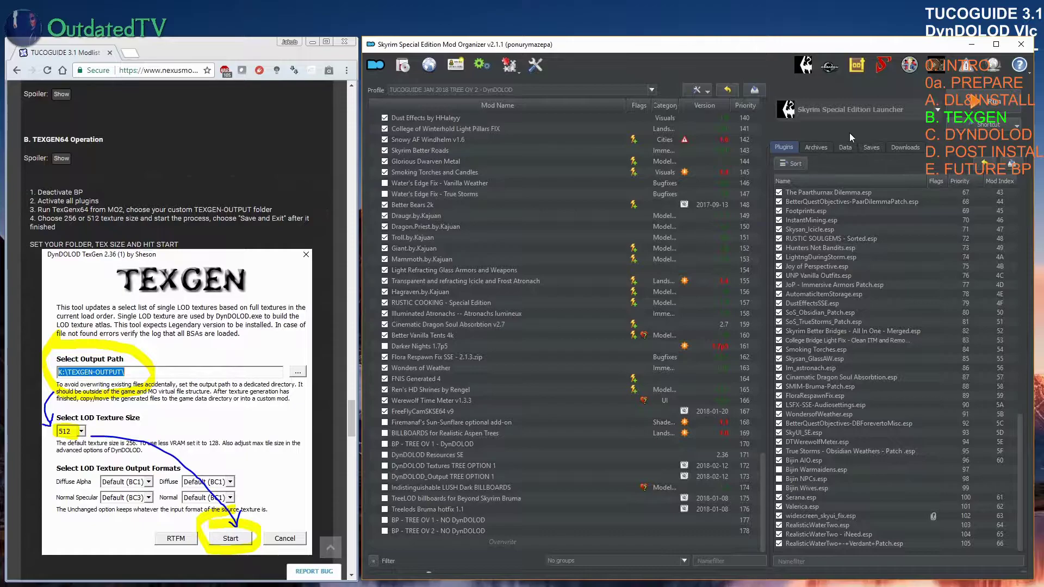
left_click(938, 108)
Step: Run TexGen from Mod Organizer, generate 512 textures into K:\TEXGEN-OUTPUT\, and exit when done
scroll(938, 180, "down", 5)
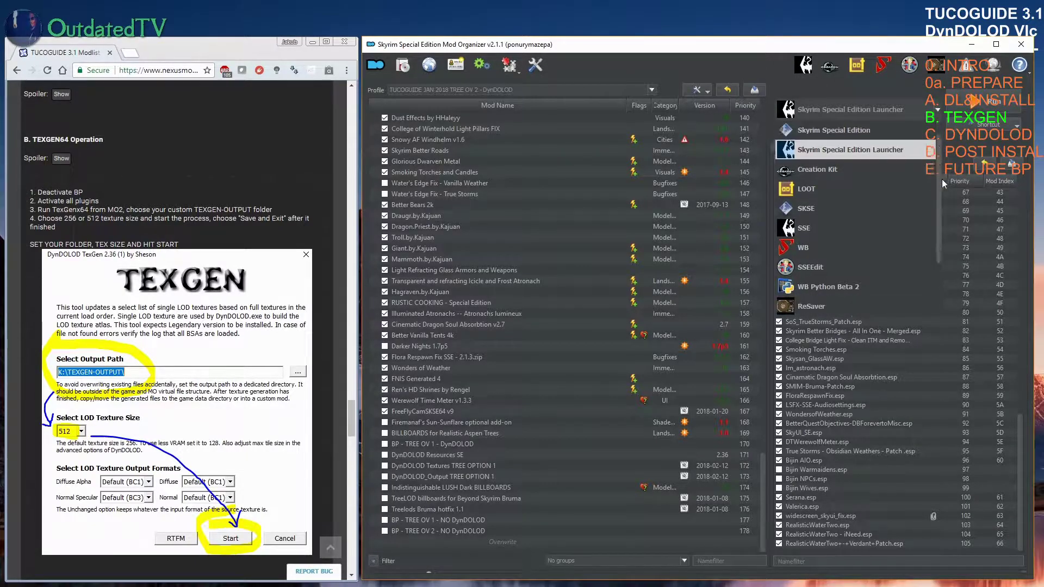
left_click(825, 266)
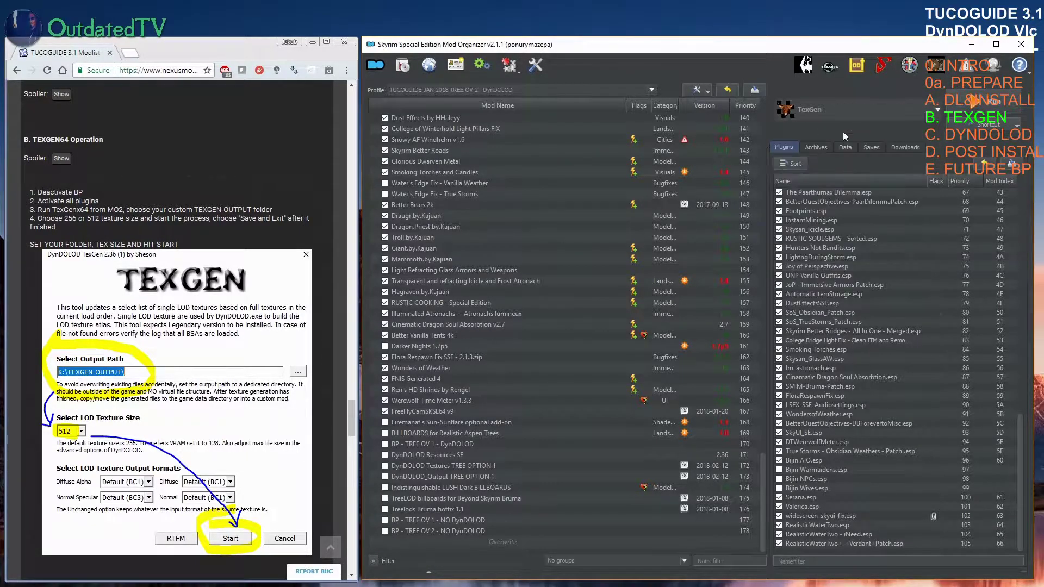
left_click(986, 101)
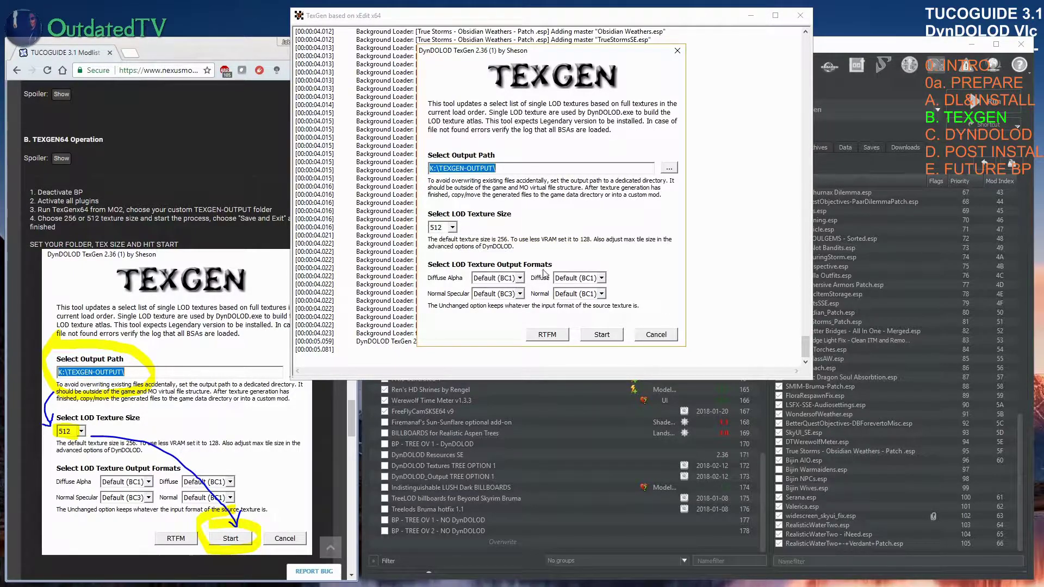
left_click(607, 338)
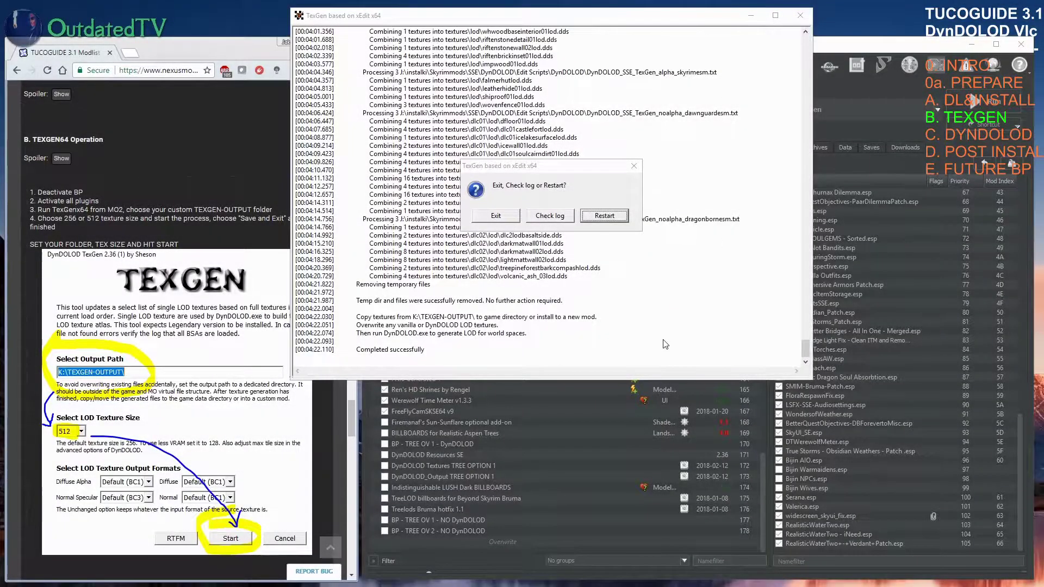
left_click(493, 216)
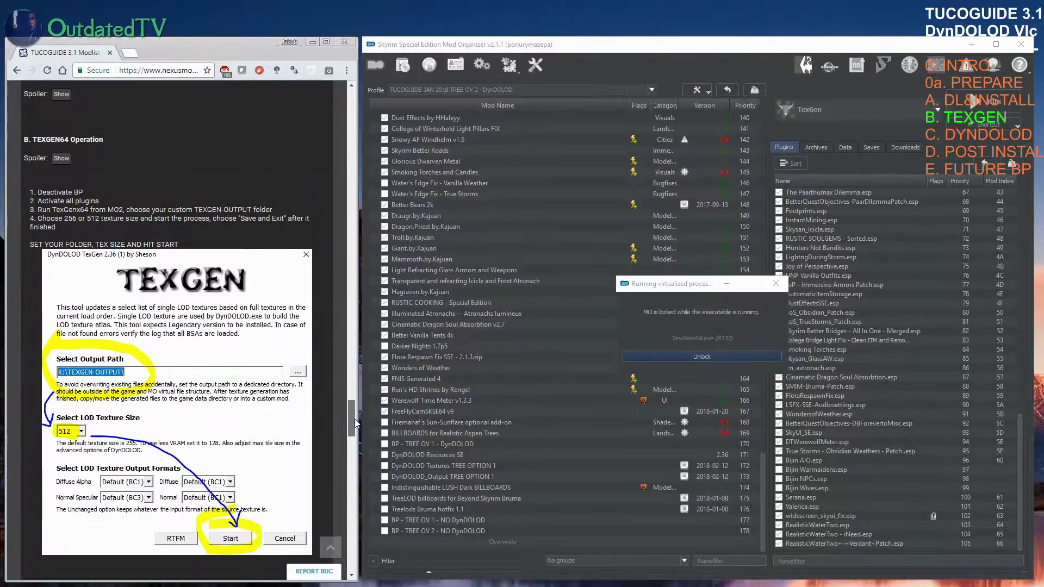
left_click_drag(354, 418, 355, 445)
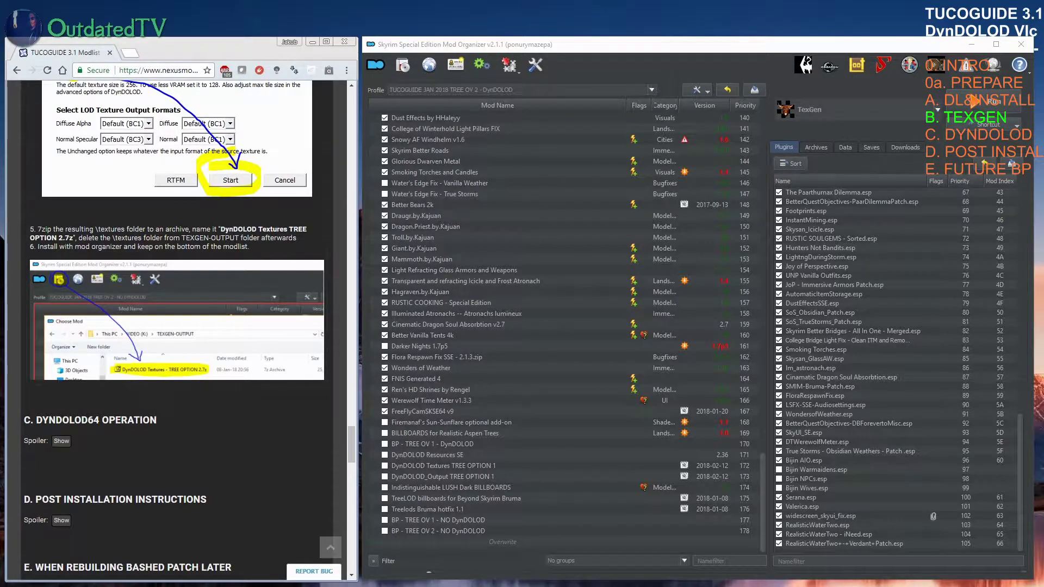
Step: Open K:\TEXGEN-OUTPUT and start adding the textures folder to a 7-Zip archive
key("alt+Tab")
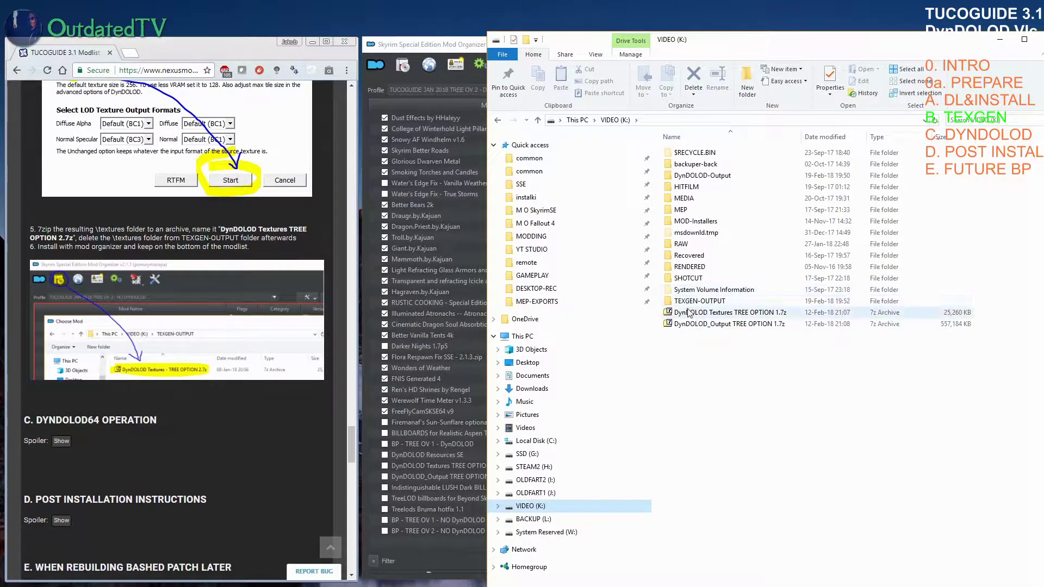
double_click(698, 300)
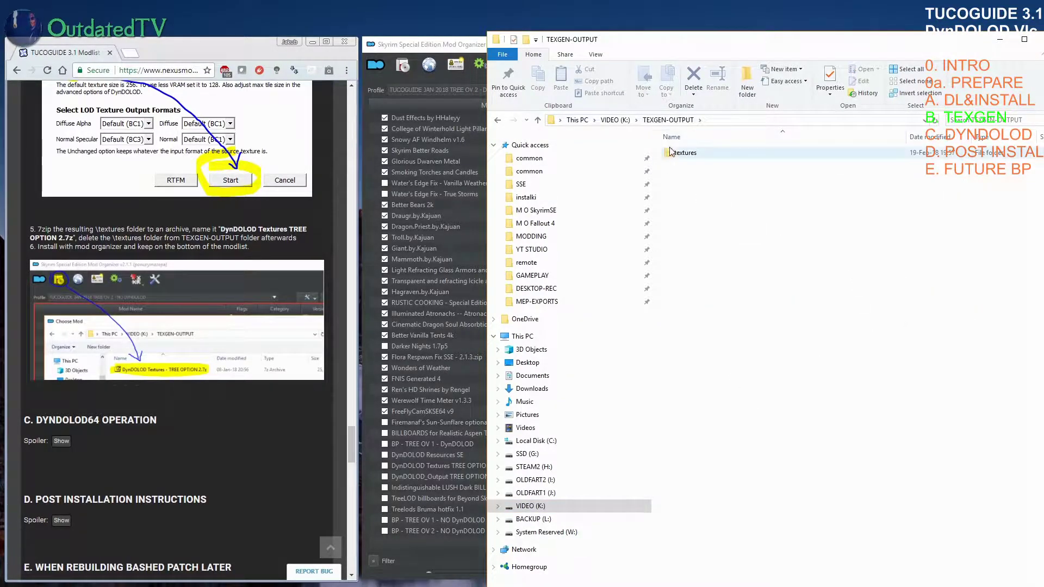
right_click(678, 158)
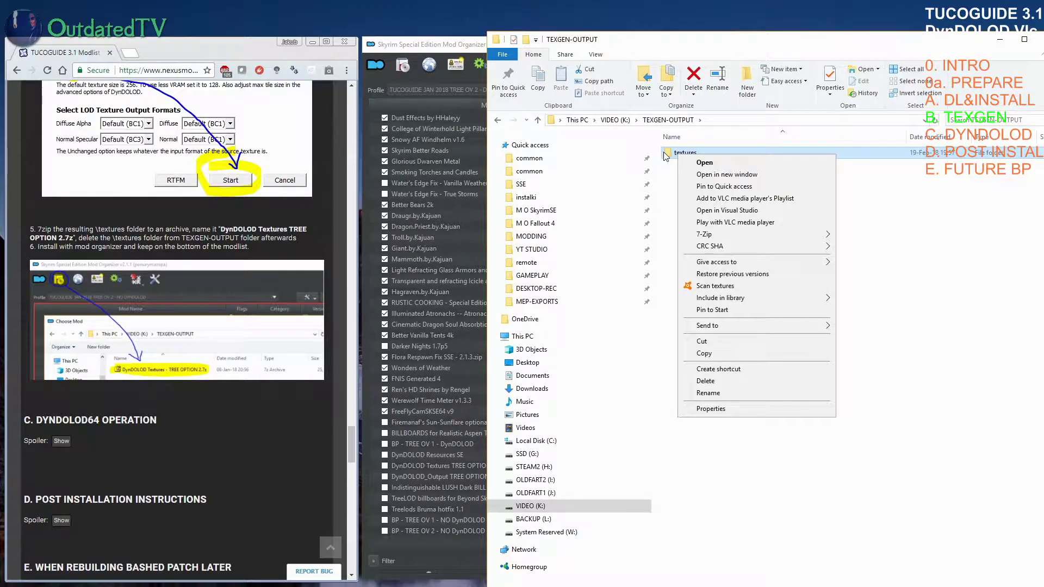
left_click(676, 163)
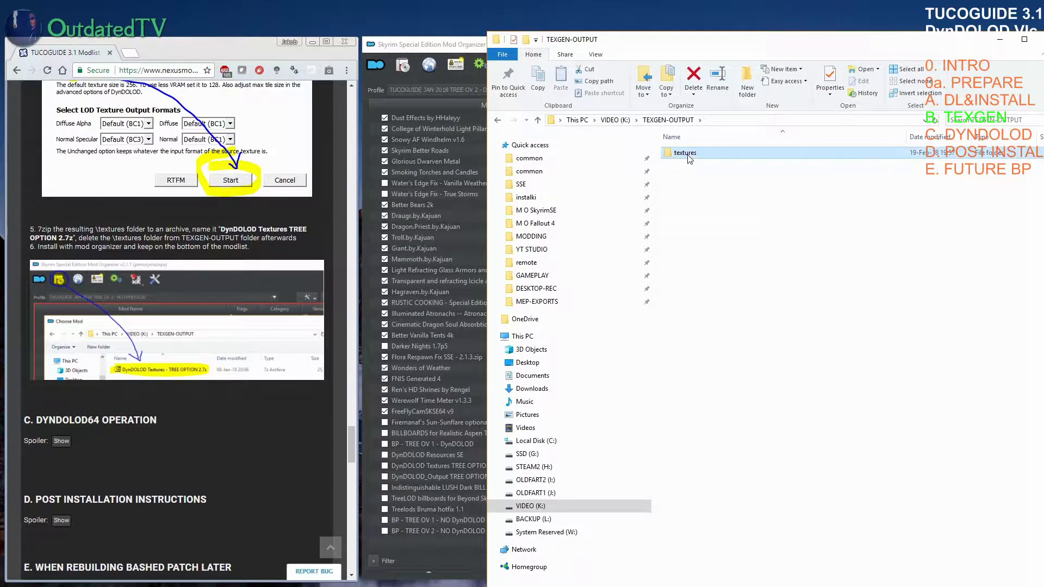
right_click(688, 157)
mouse_move(733, 234)
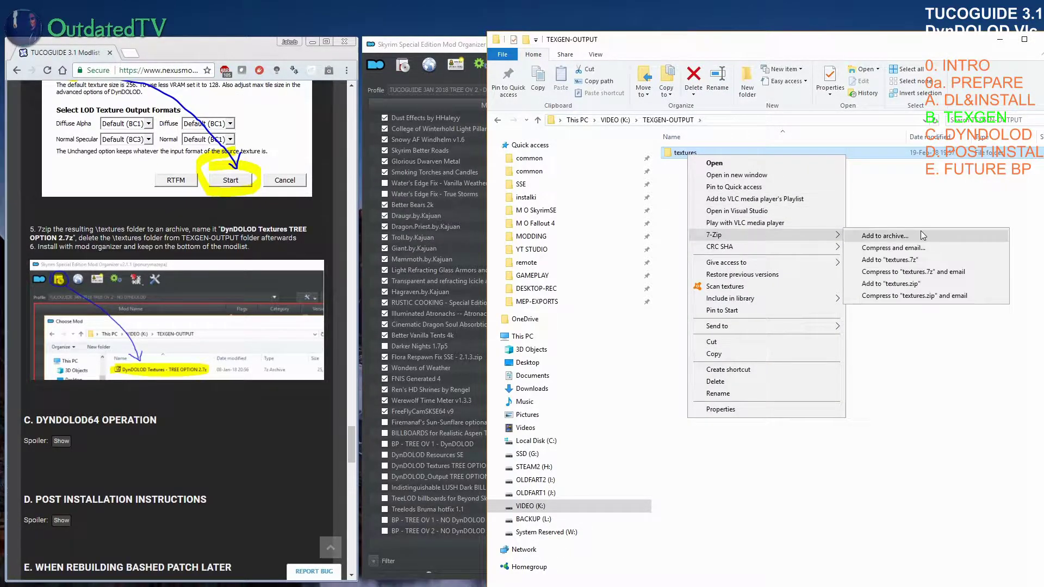
left_click(922, 237)
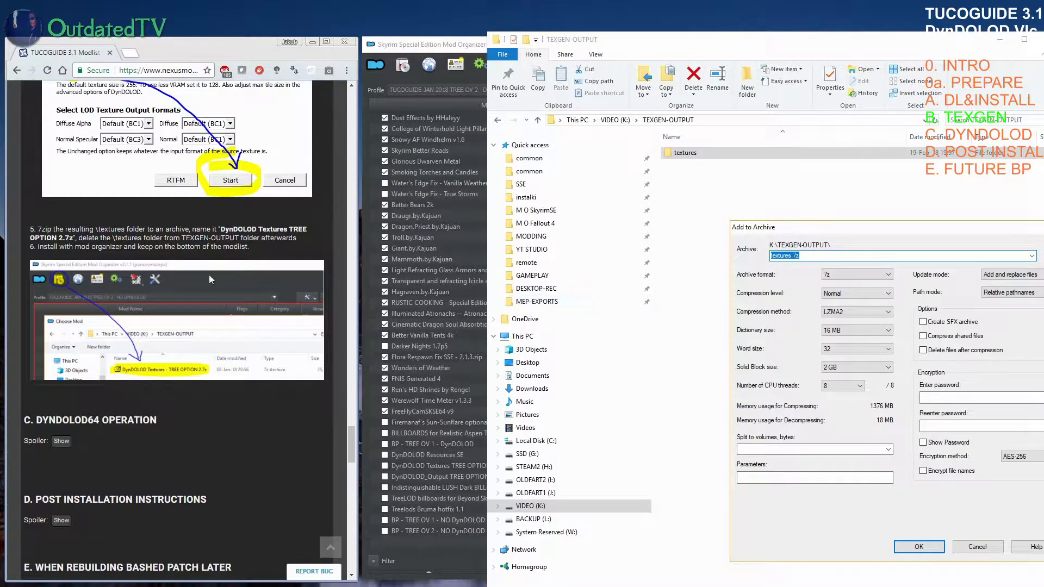
Step: Create the archive as 'DynDOLOD Textures TREE OPTION 2.7z' and delete the original textures folder
left_click_drag(218, 229, 78, 238)
key("ctrl+c")
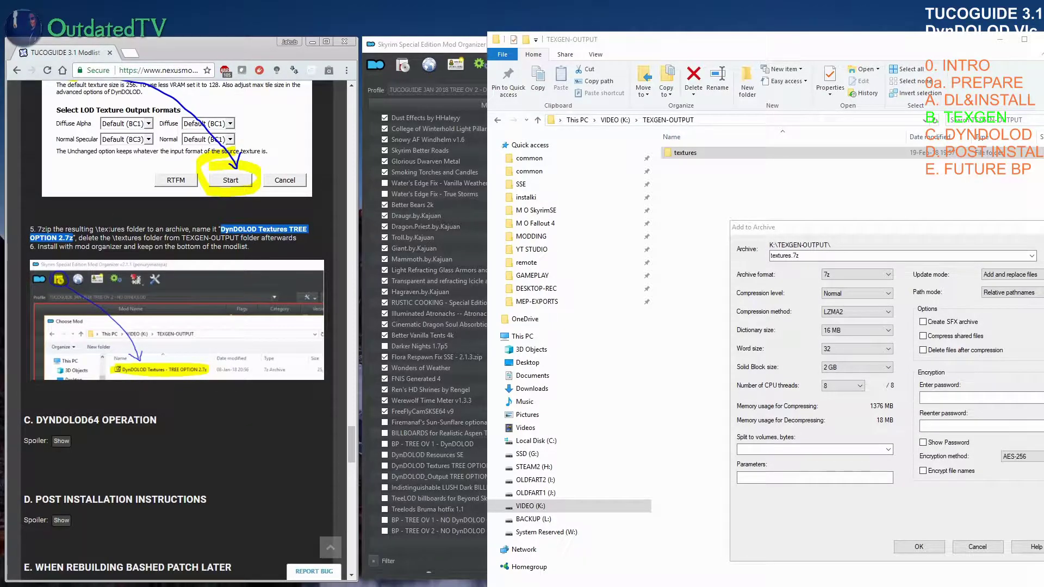
left_click(829, 256)
key("ctrl+a")
key("ctrl+v")
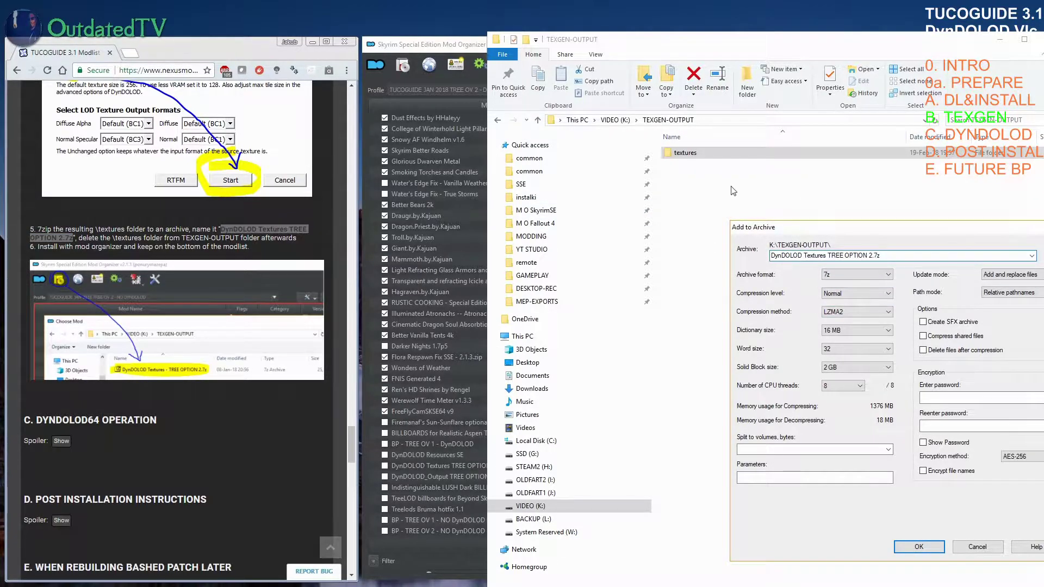
left_click(919, 546)
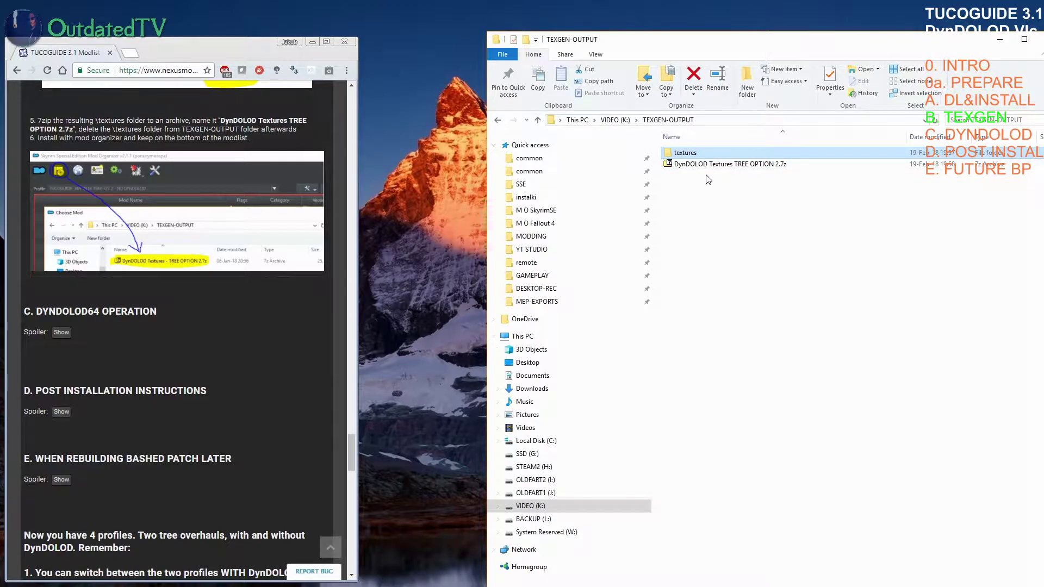
key("Delete")
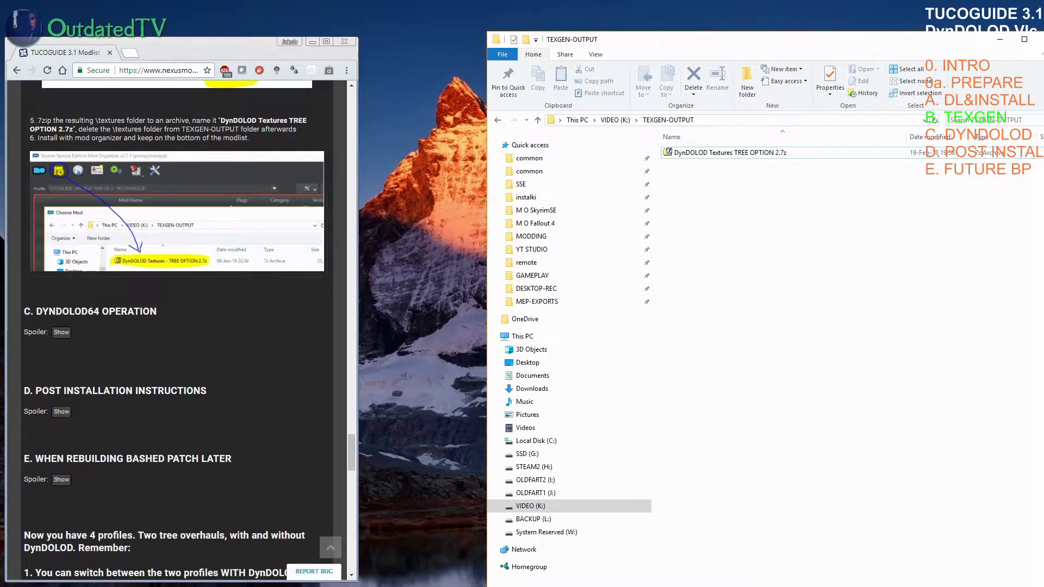
key("alt+Tab")
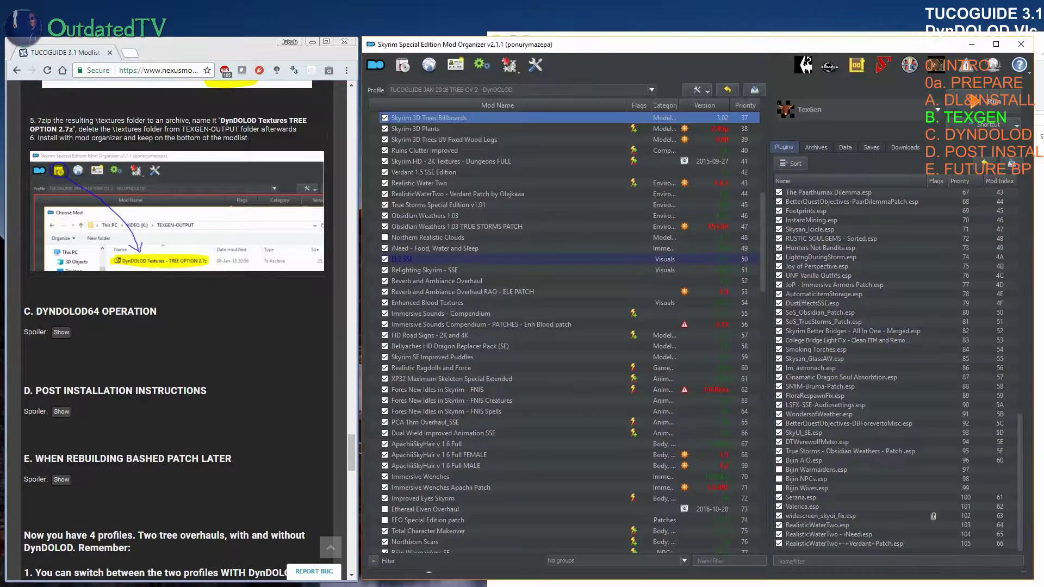
Step: Choose DynDOLOD Textures TREE OPTION 2.7z from K:\TEXGEN-OUTPUT to install as a mod
left_click(400, 66)
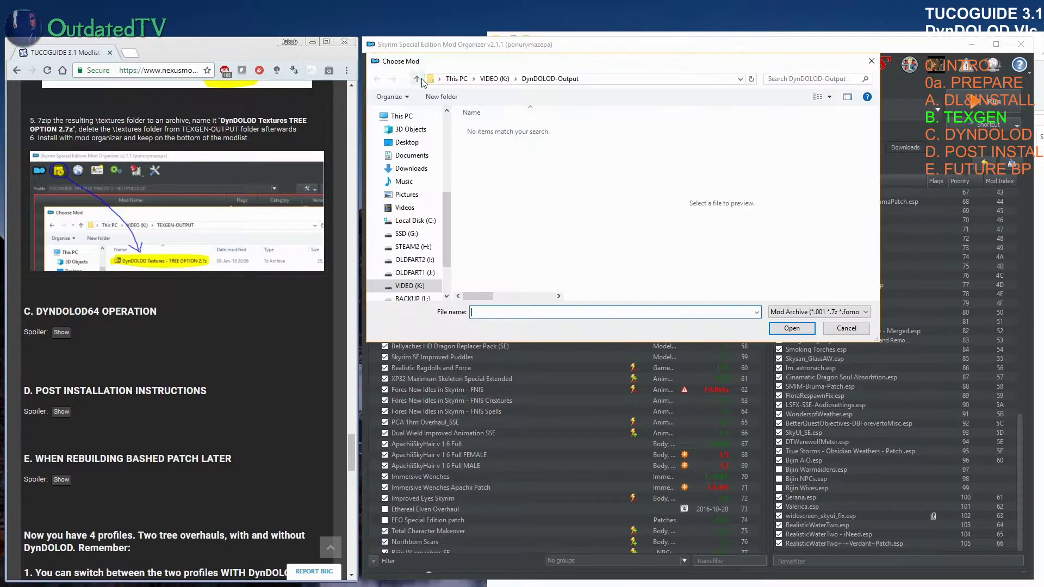
left_click(416, 285)
double_click(492, 280)
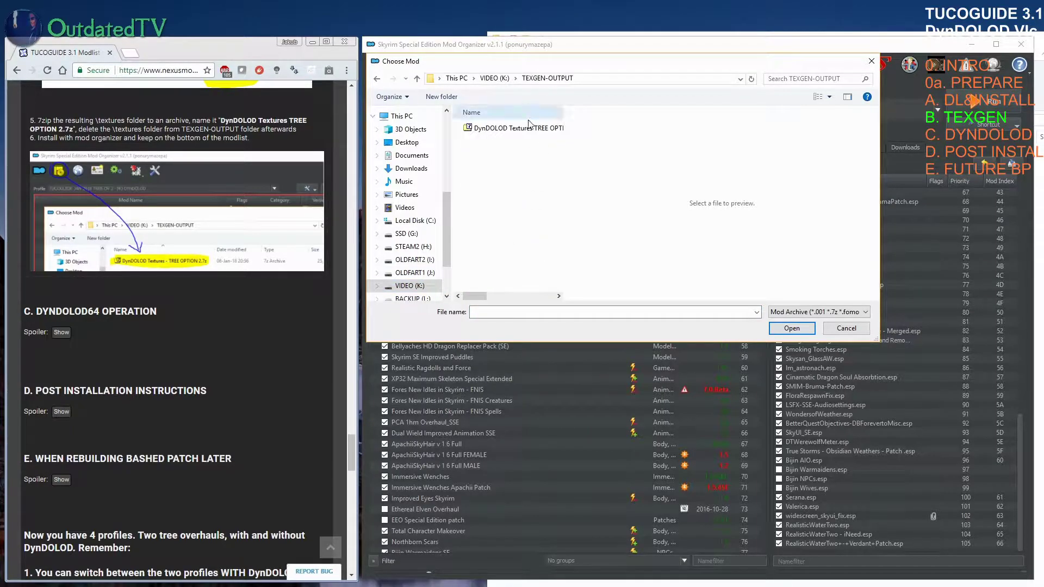
left_click(511, 129)
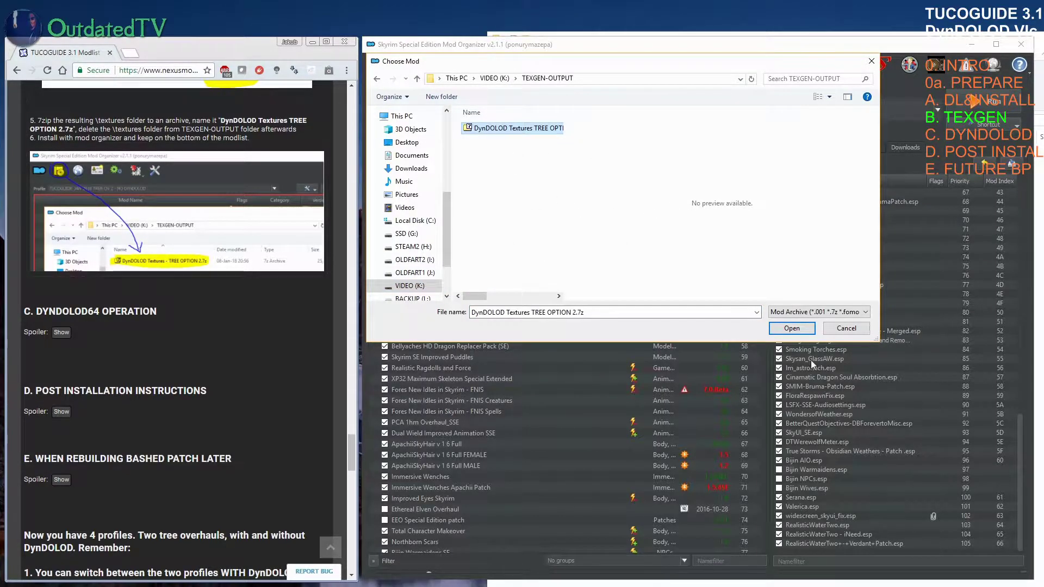
left_click(792, 328)
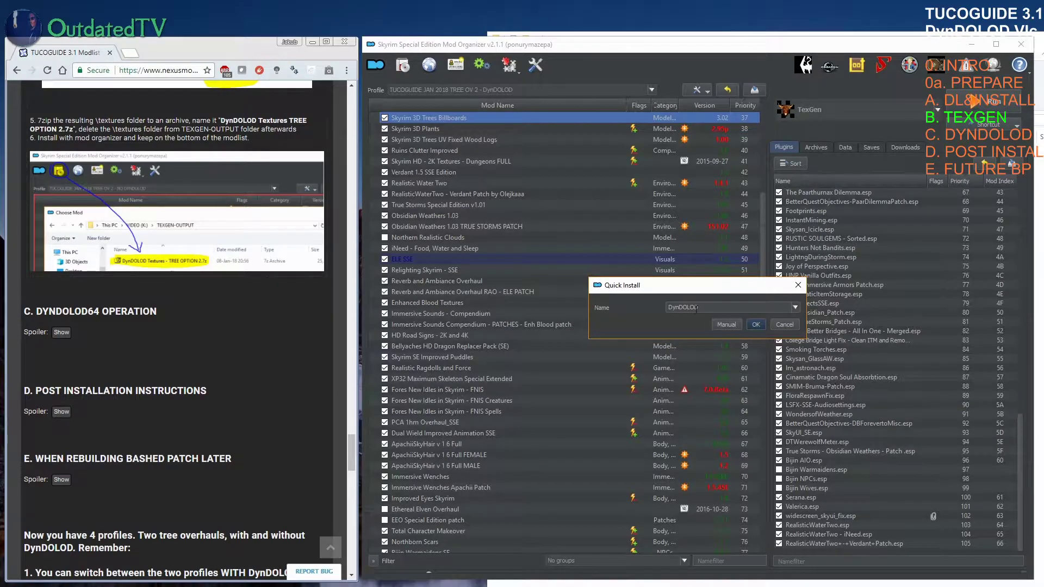
Step: Name the mod 'DynDOLOD Textures TREE OPTION 2' and confirm the quick install
left_click_drag(220, 120, 75, 130)
key("ctrl+c")
left_click(729, 307)
key("ctrl+a")
key("ctrl+v")
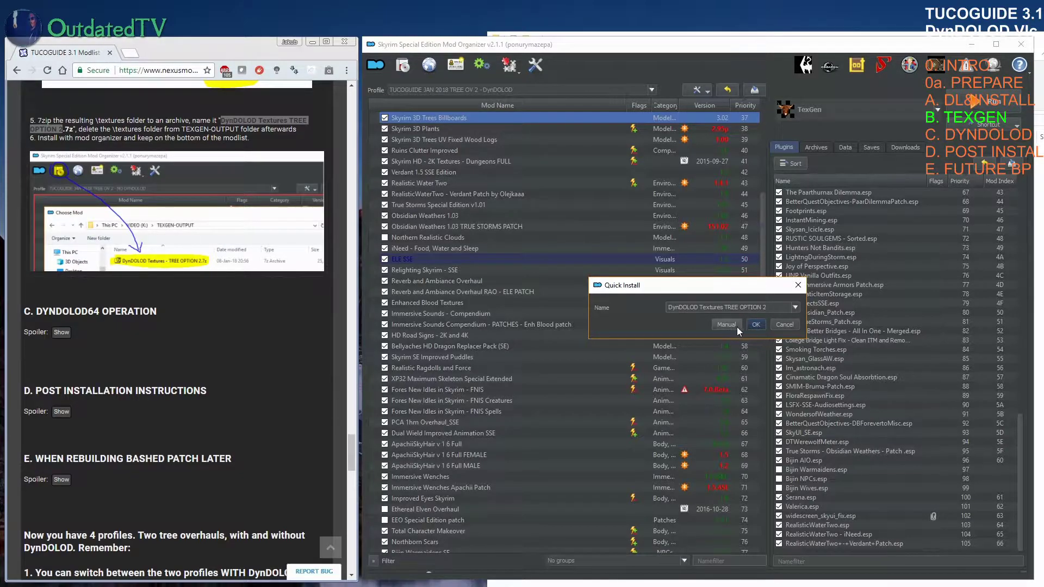
left_click(755, 324)
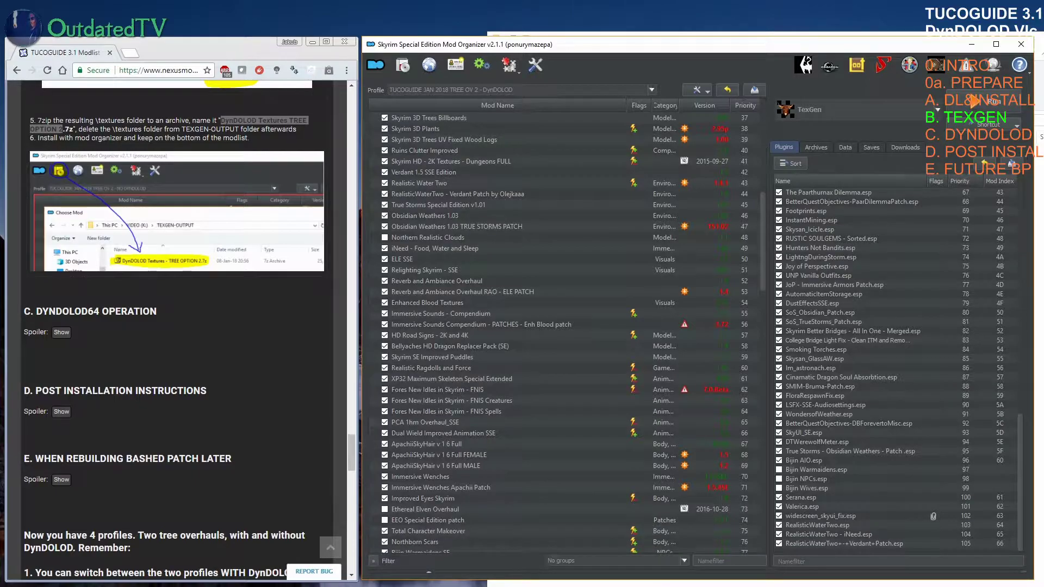
left_click_drag(760, 253, 787, 550)
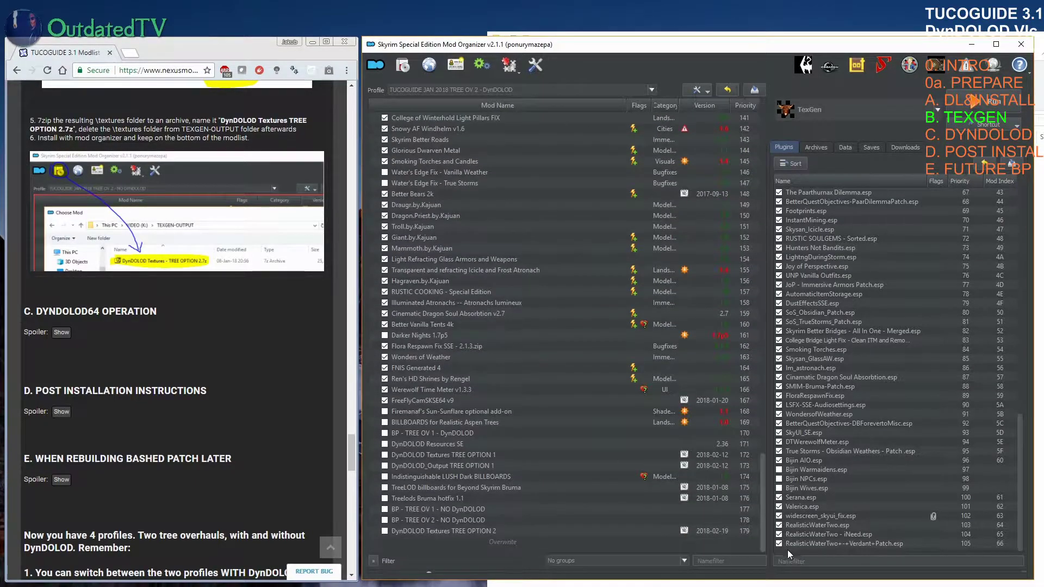
Step: Enable the DynDOLOD Textures TREE OPTION 2 mod and expand the guide's C. DYNDOLOD64 OPERATION spoiler
left_click(385, 530)
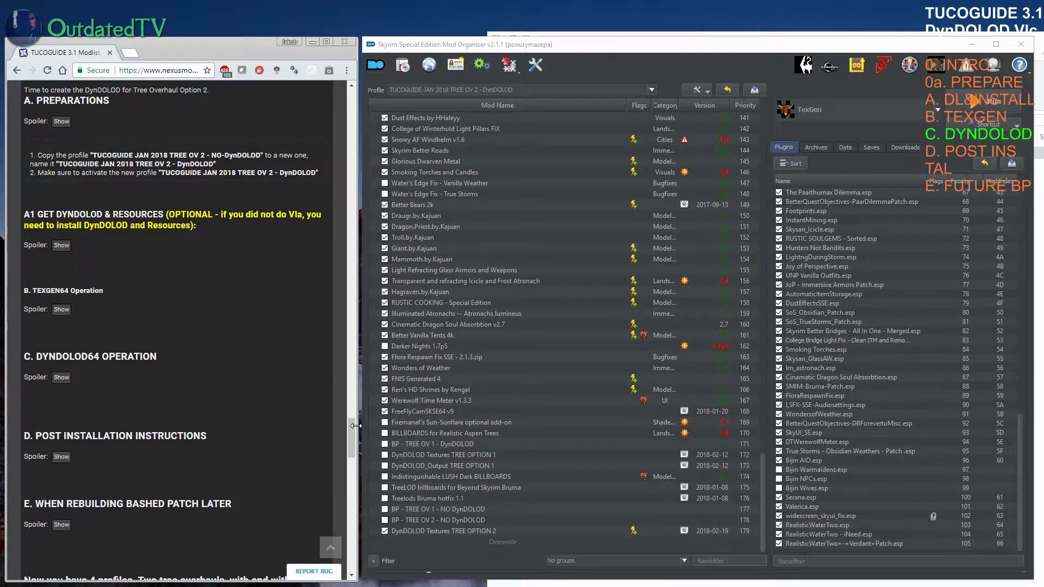
left_click_drag(351, 429, 353, 445)
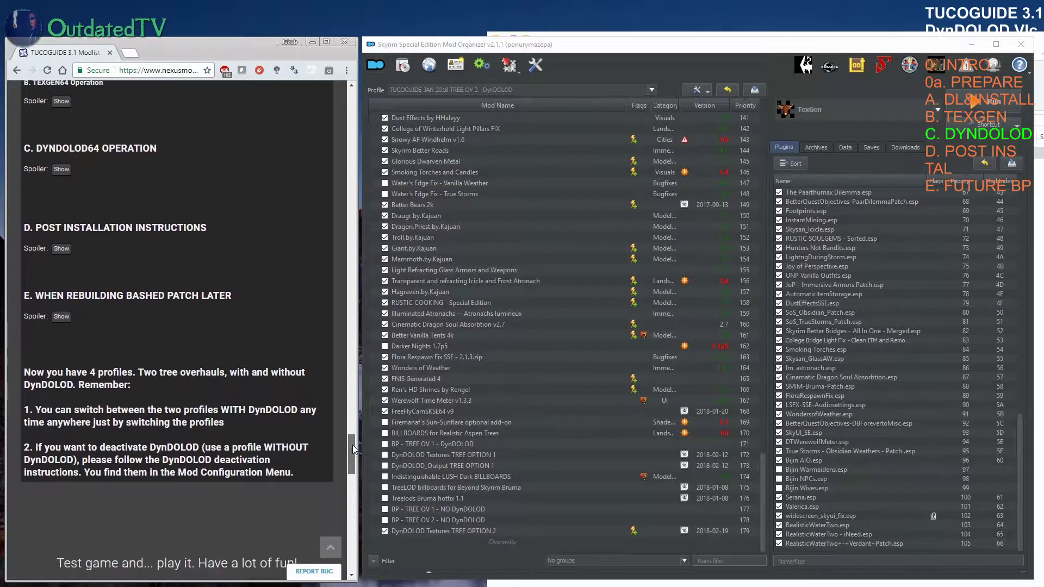
left_click(61, 162)
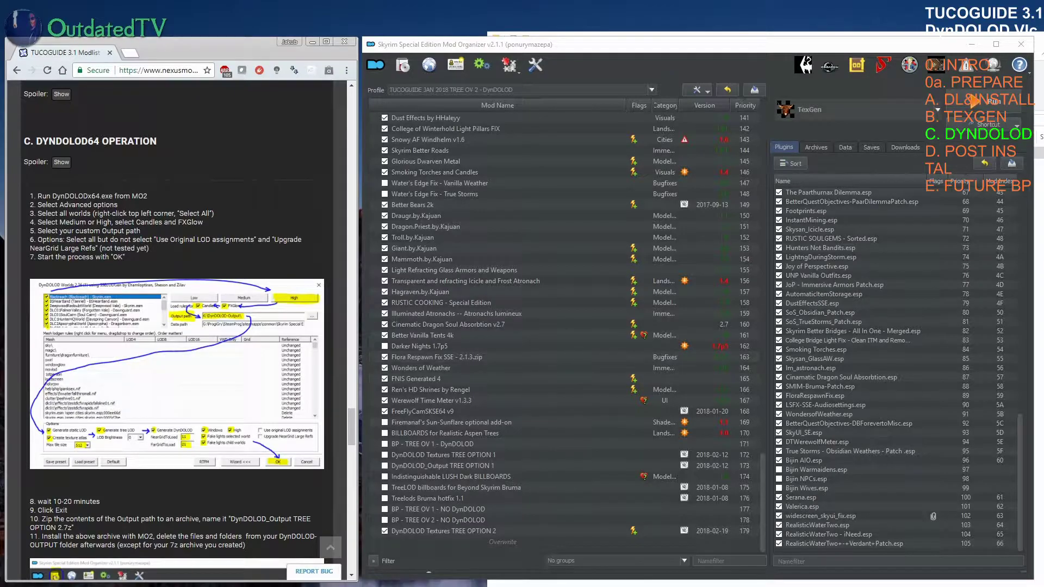
left_click_drag(1020, 489, 1019, 516)
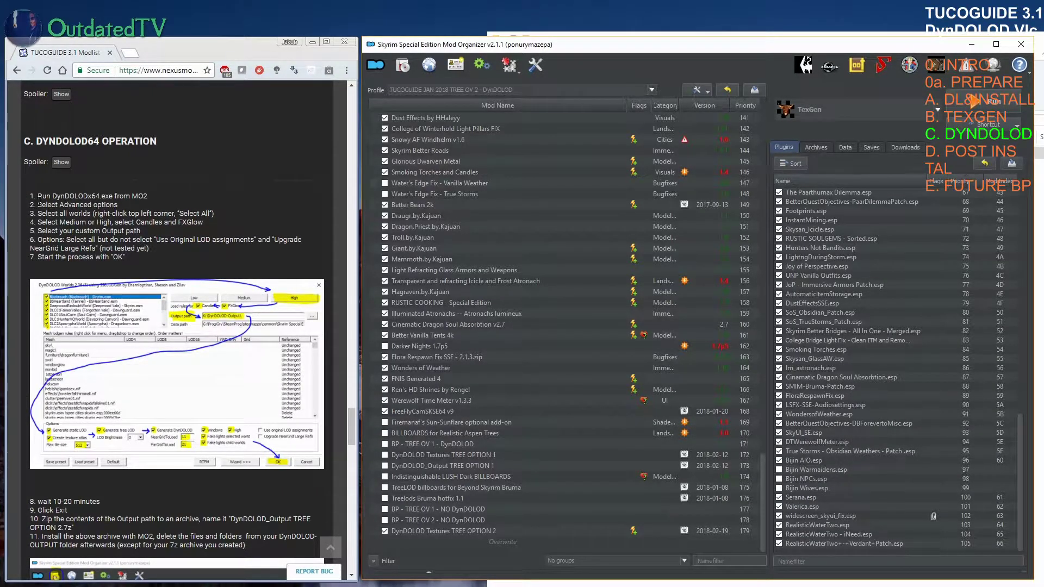
Step: Launch DynDOLOD from Mod Organizer 2's executable list
left_click(814, 110)
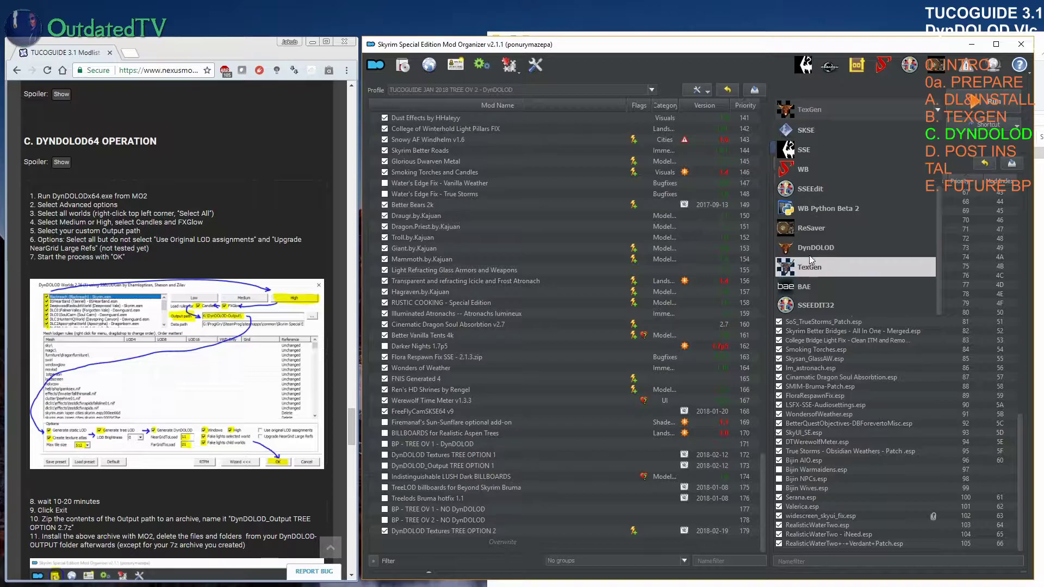
left_click(820, 241)
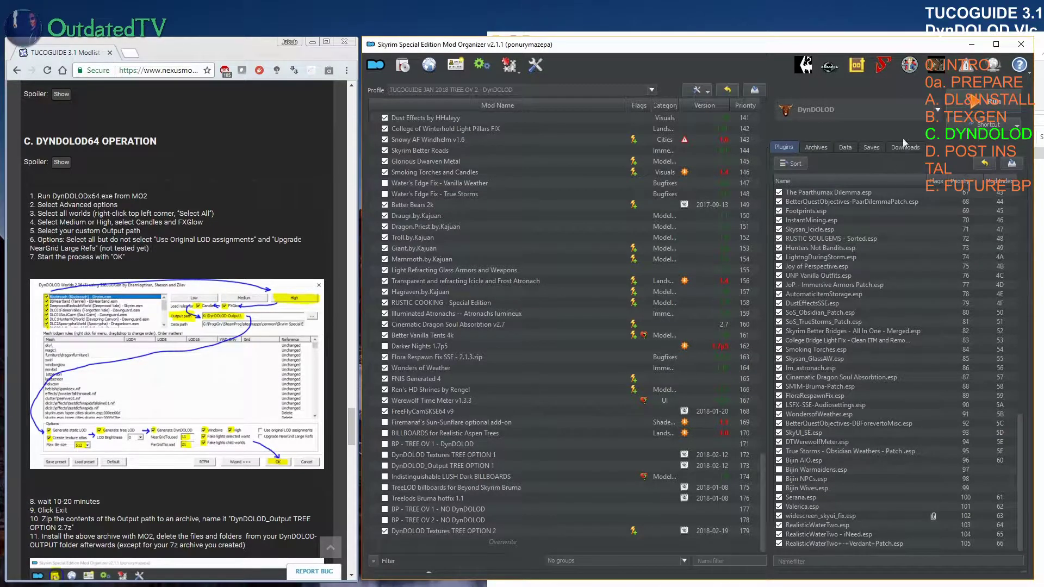
left_click(977, 105)
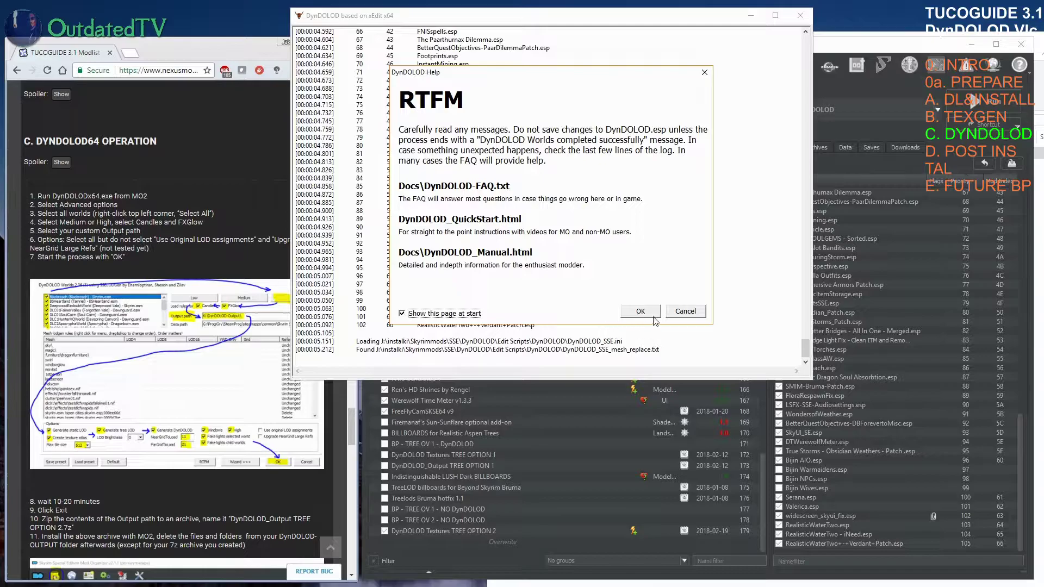
Step: In advanced mode, apply the High preset and generate LOD for all worlds into K:\DynDOLOD-Output
left_click(652, 315)
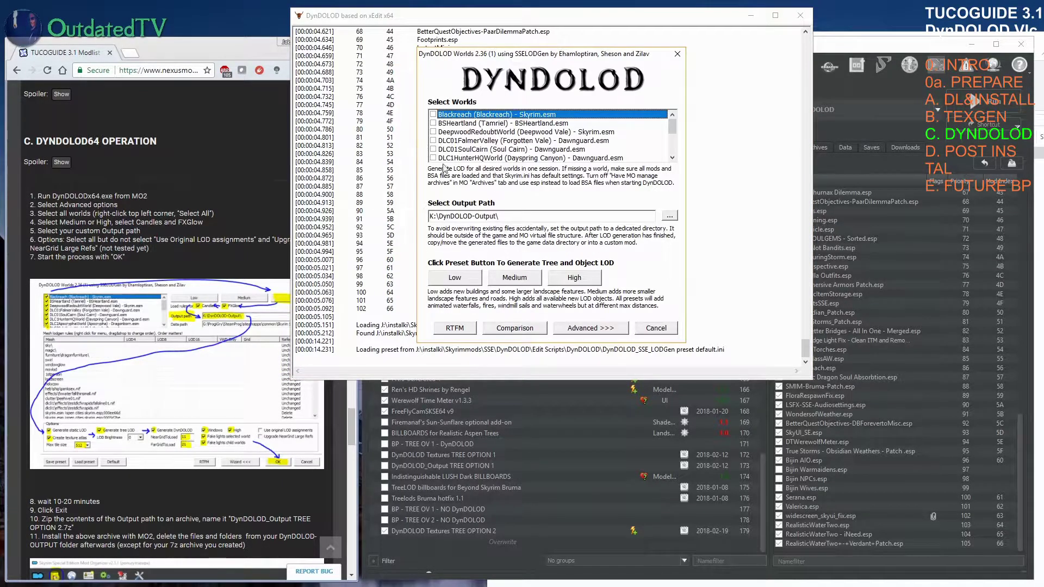
left_click(578, 333)
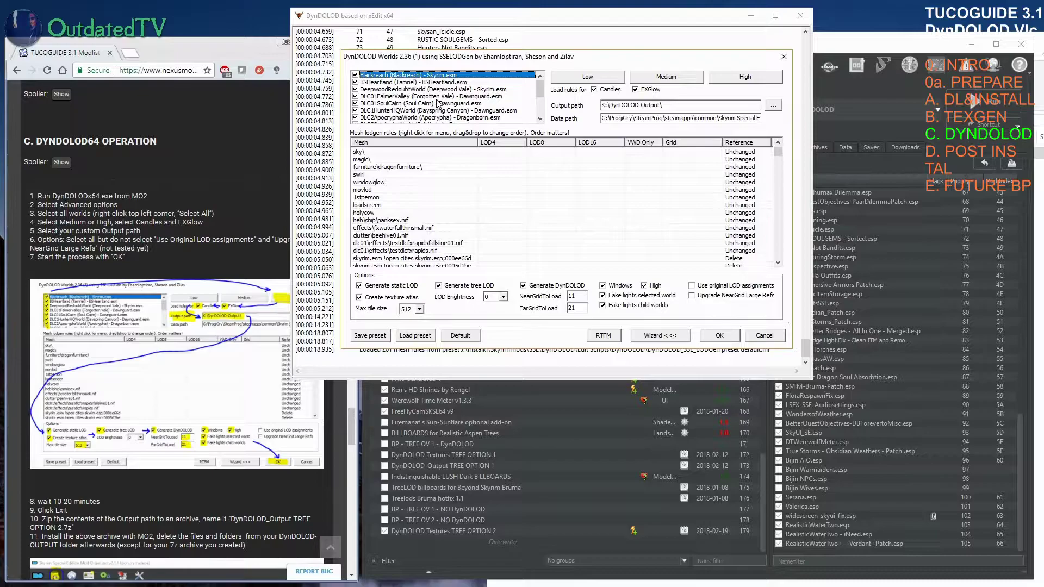
left_click(751, 78)
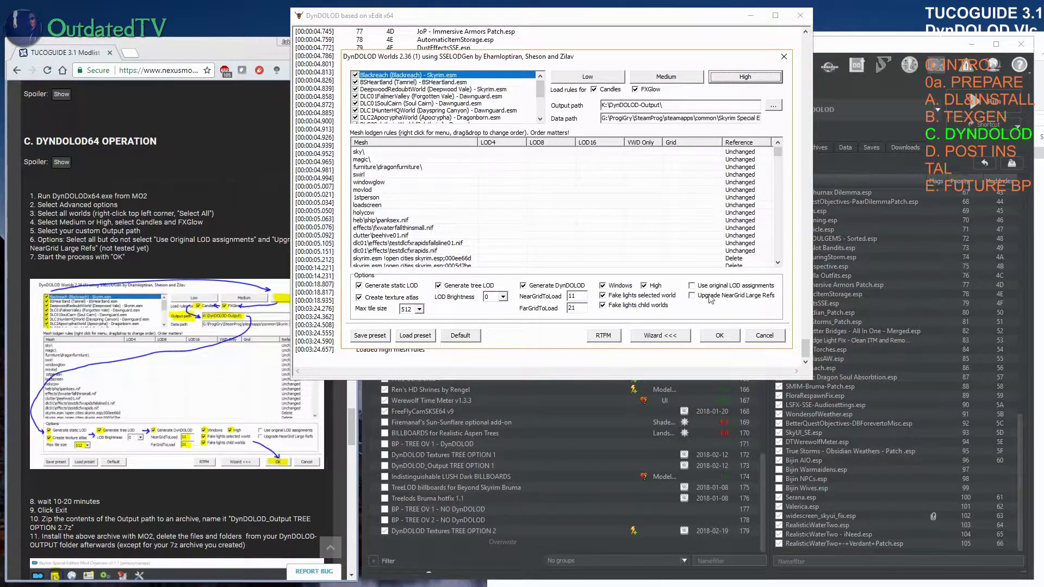
left_click(716, 335)
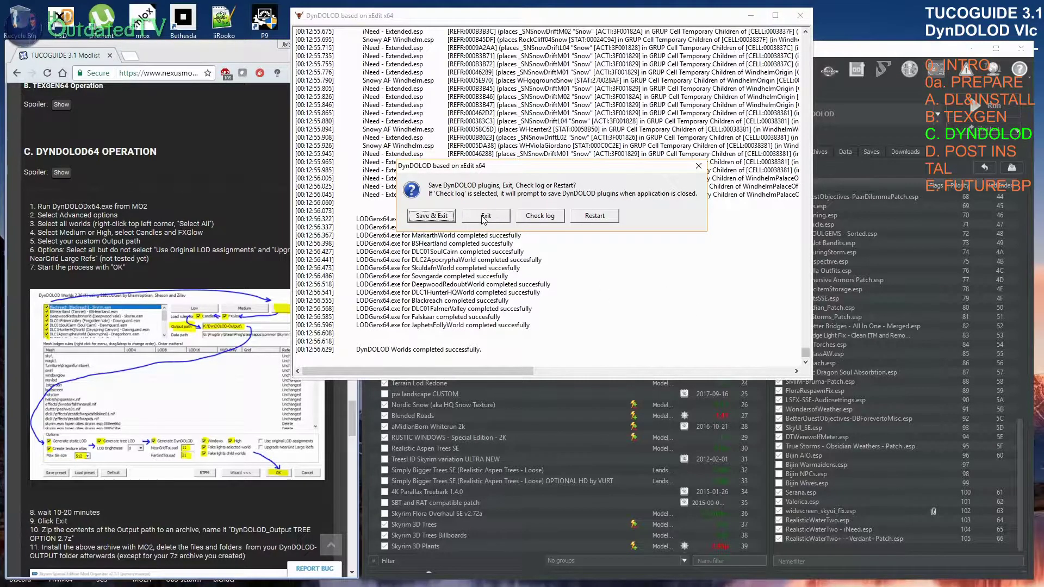
Step: Exit the finished DynDOLOD run and select the suggested archive name in the guide
left_click(484, 216)
scroll(218, 491, "down", 2)
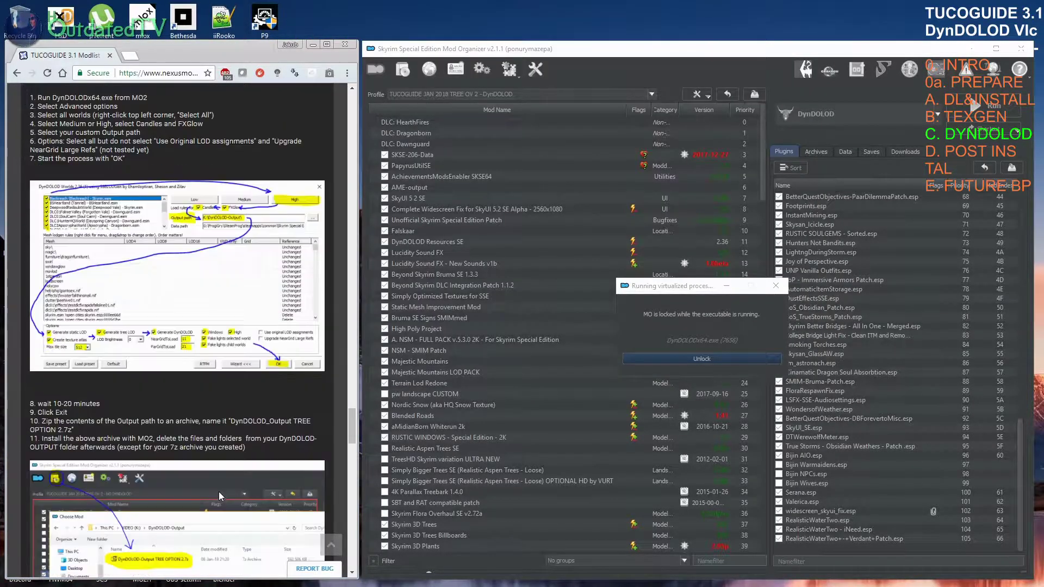
scroll(219, 492, "down", 2)
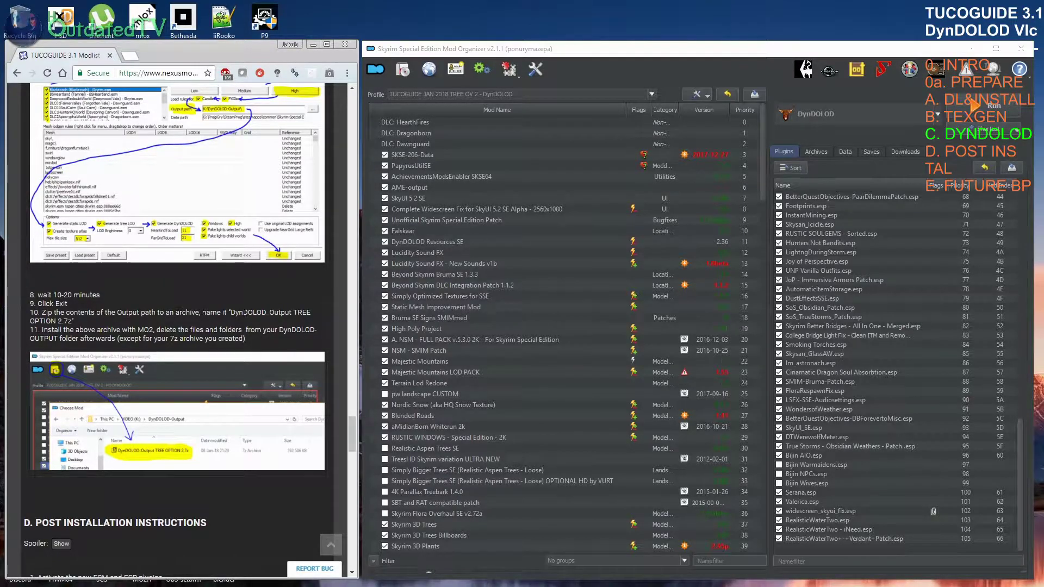
left_click_drag(233, 312, 56, 321)
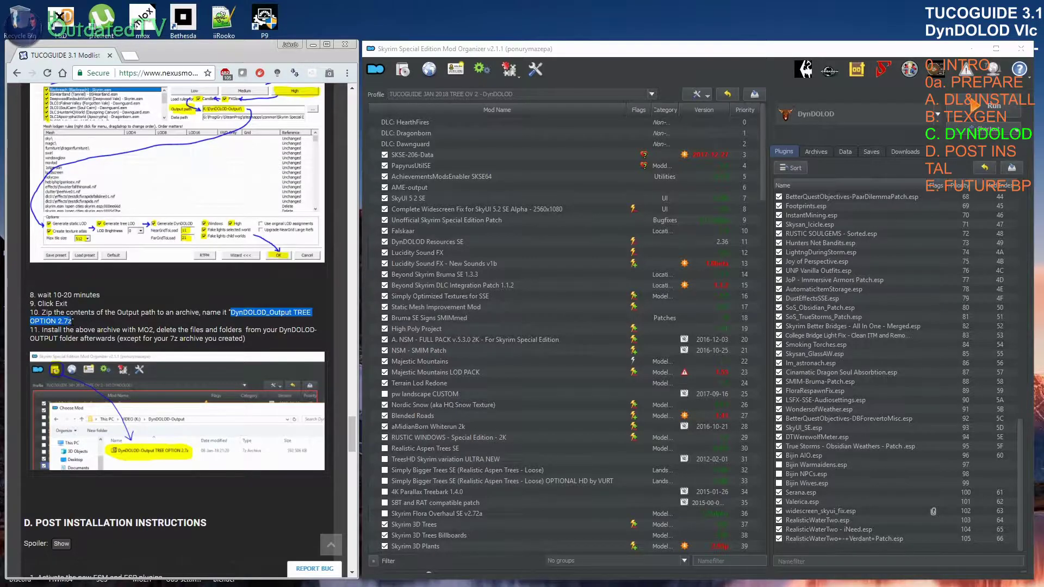
Step: Open the K:\DynDOLOD-Output folder in File Explorer
key("super+e")
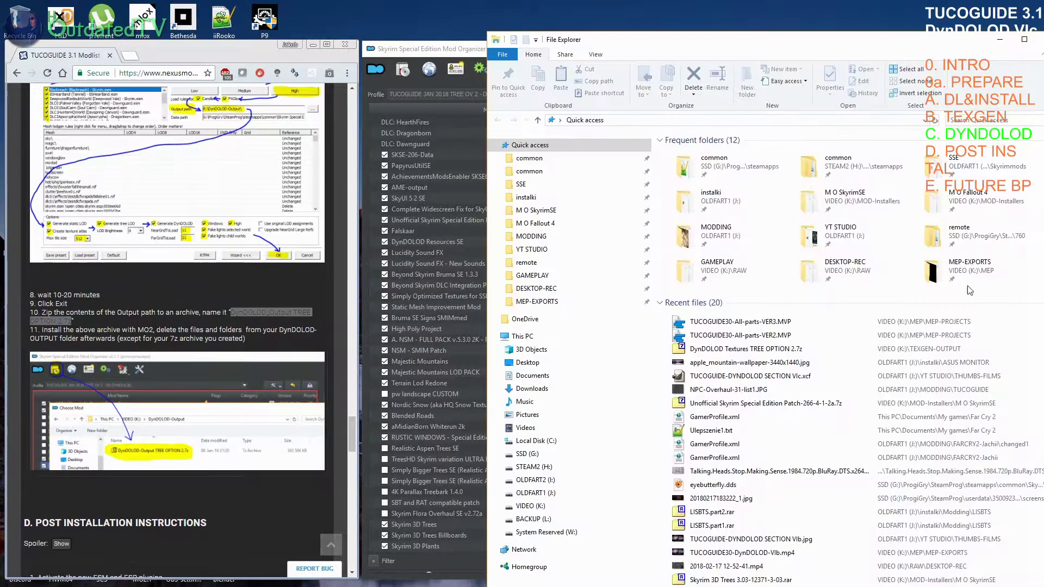
left_click(529, 506)
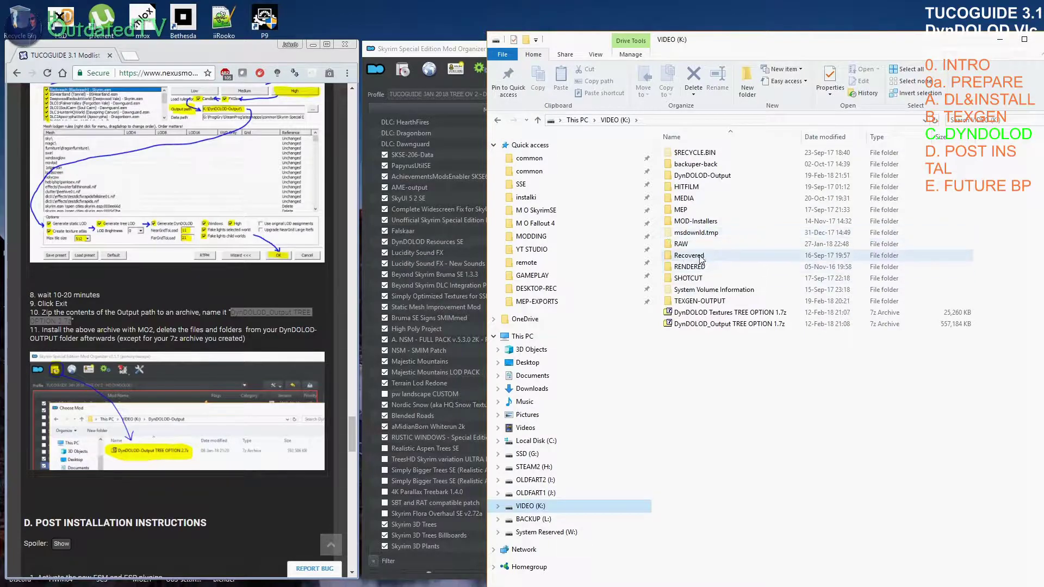
double_click(704, 175)
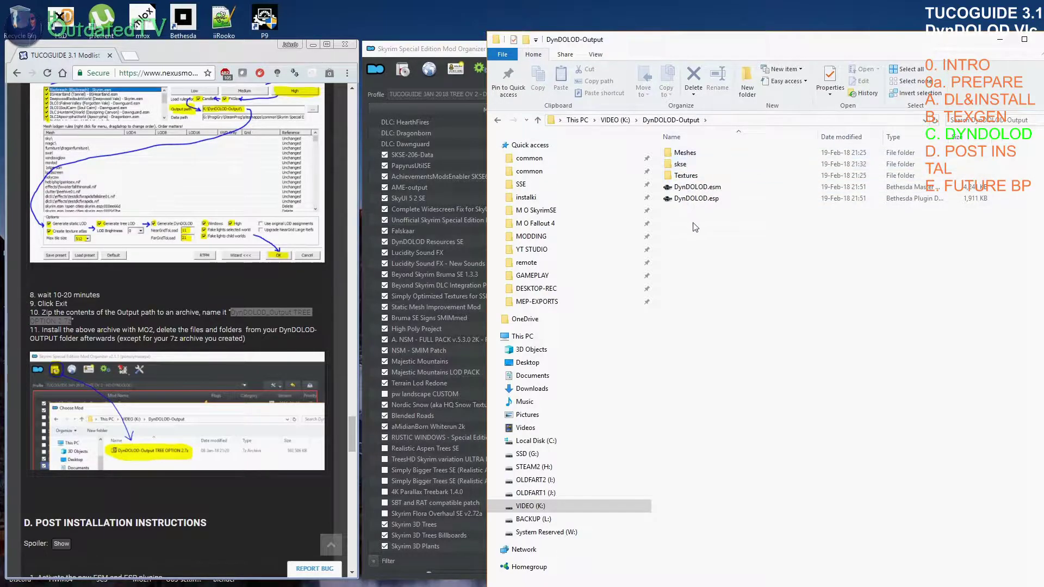
Step: Pack Meshes, skse, Textures, DynDOLOD.esm and DynDOLOD.esp into DynDOLOD_Output TREE OPTION 2.7z with 7-Zip
left_click_drag(718, 233, 663, 150)
right_click(677, 175)
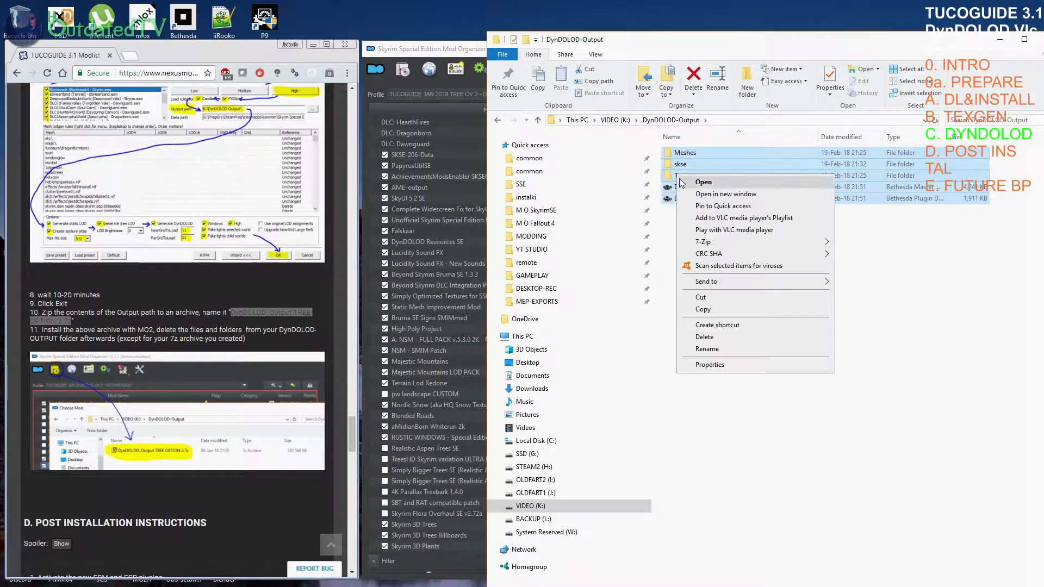
mouse_move(740, 243)
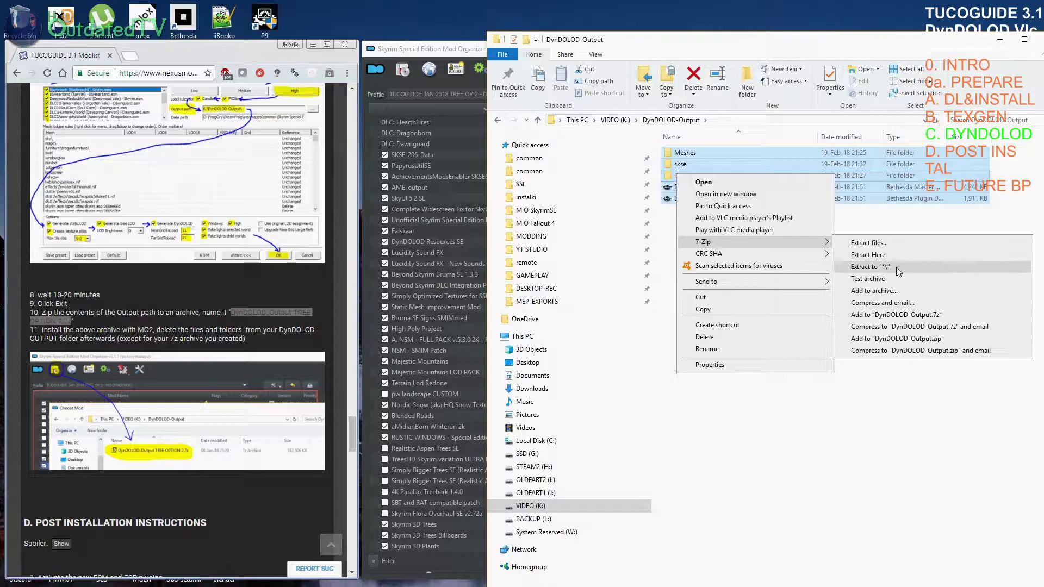
left_click(894, 292)
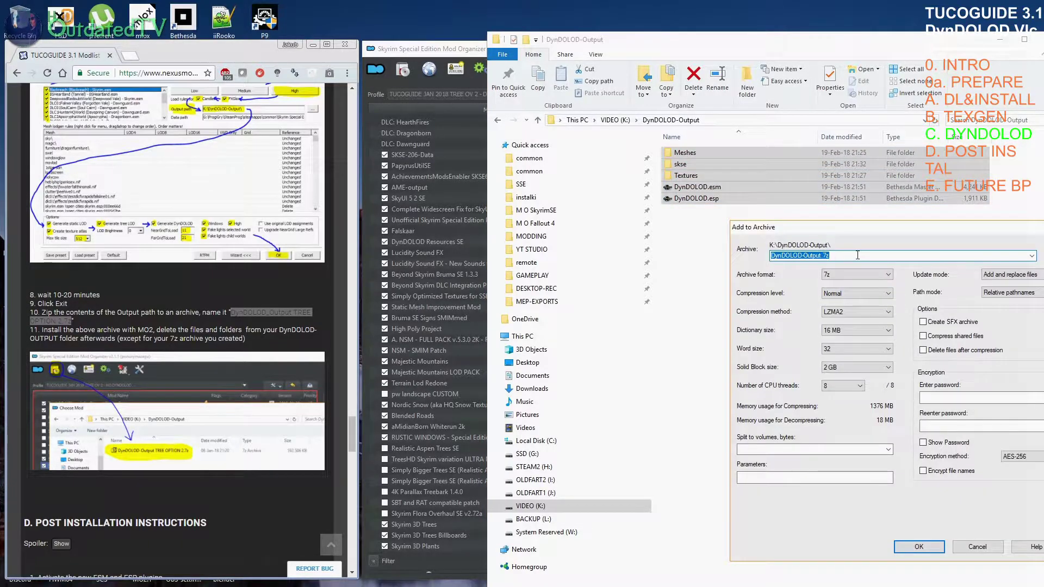
type("DynDOLOD_Output TREE OPTION 2.7z")
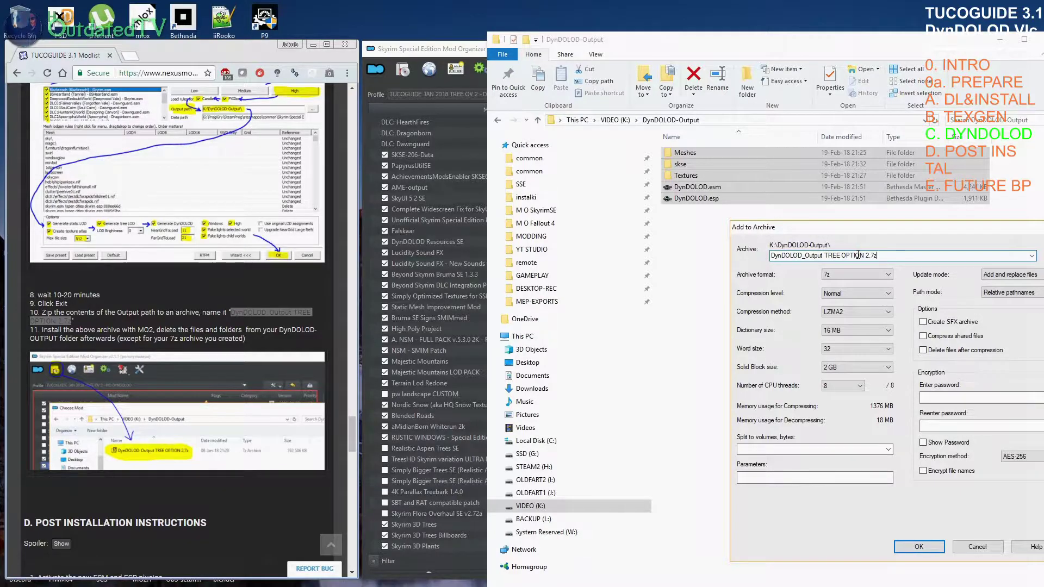
left_click(918, 546)
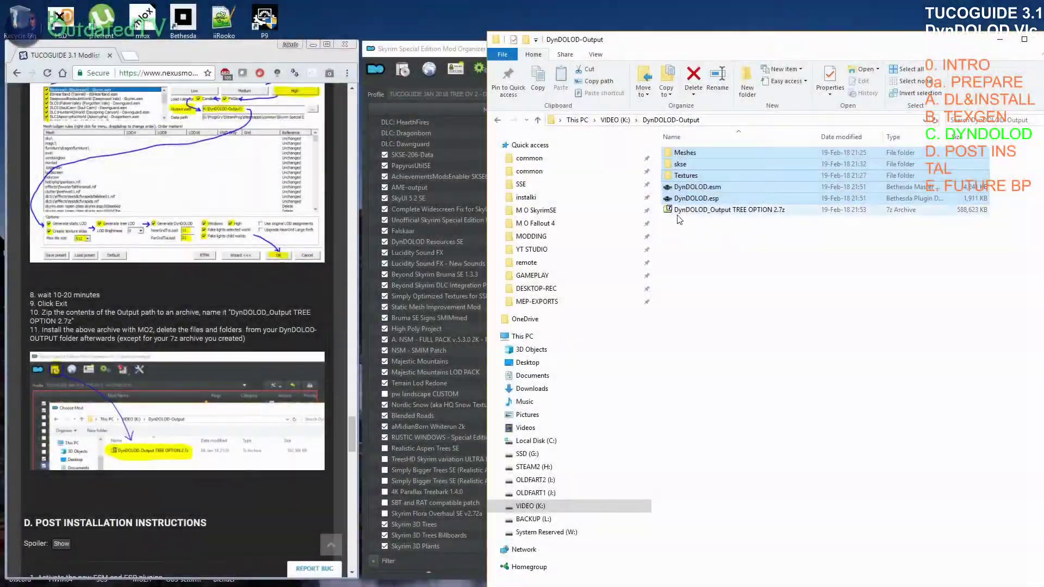
Step: Choose K:\DynDOLOD-Output\DynDOLOD_Output TREE OPTION 2.7z for installation in Mod Organizer 2
left_click(450, 49)
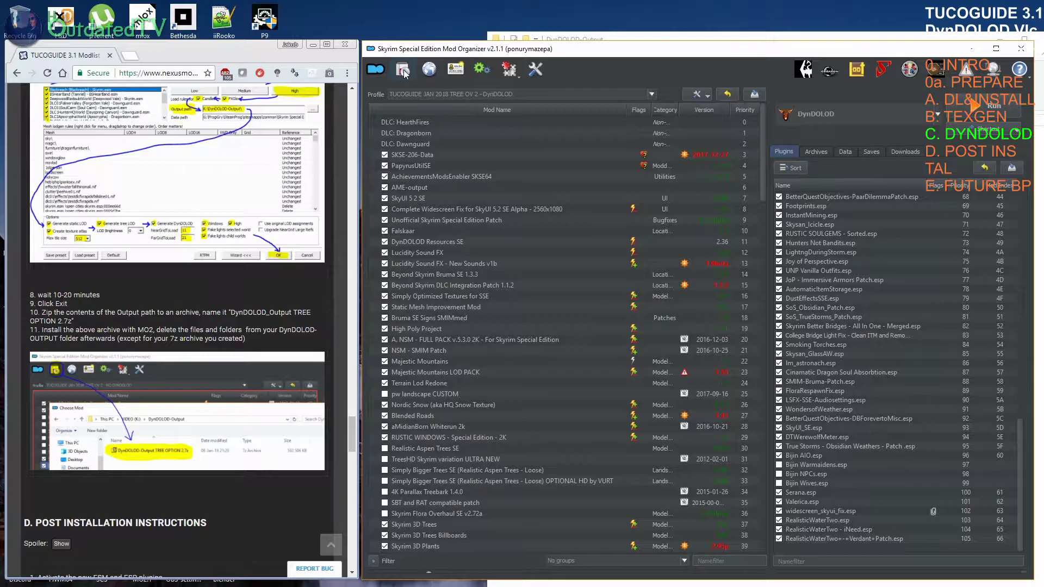
left_click(402, 69)
left_click(494, 83)
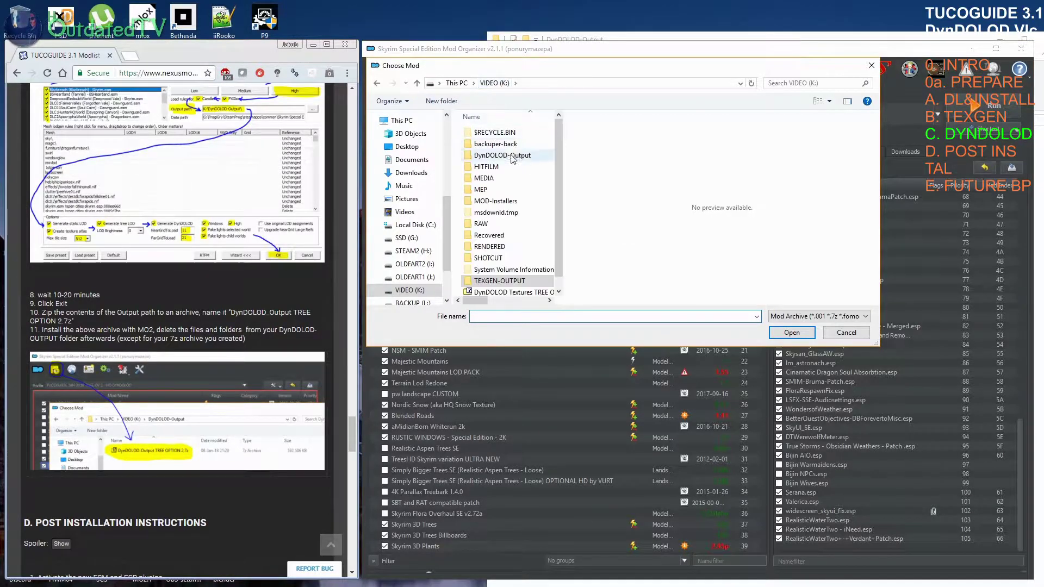
double_click(511, 157)
left_click(509, 167)
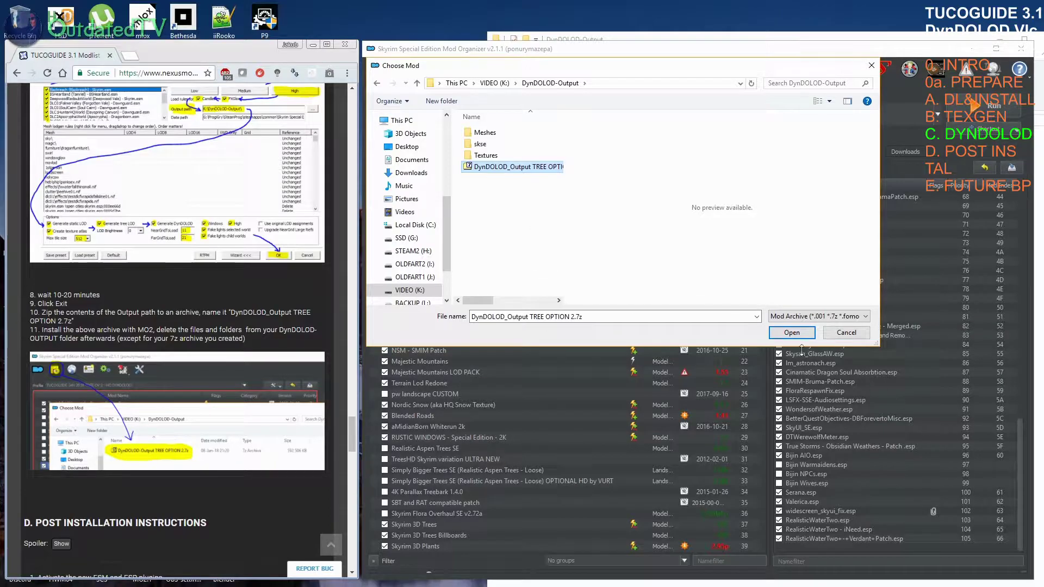
left_click(792, 333)
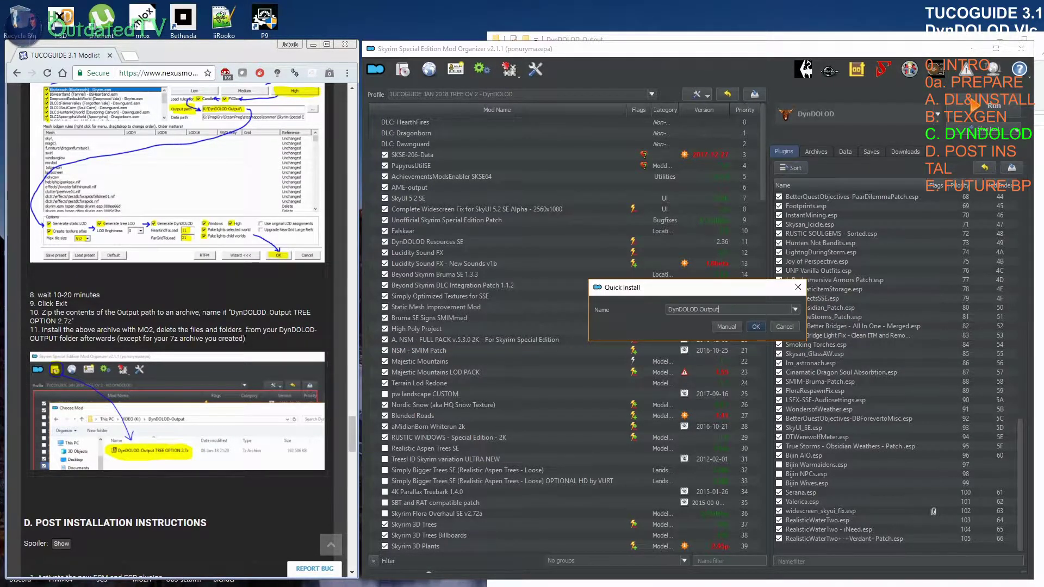
Step: Name the new mod DynDOLOD_Output TREE OPTION 2 and confirm the install
left_click_drag(231, 313, 105, 323)
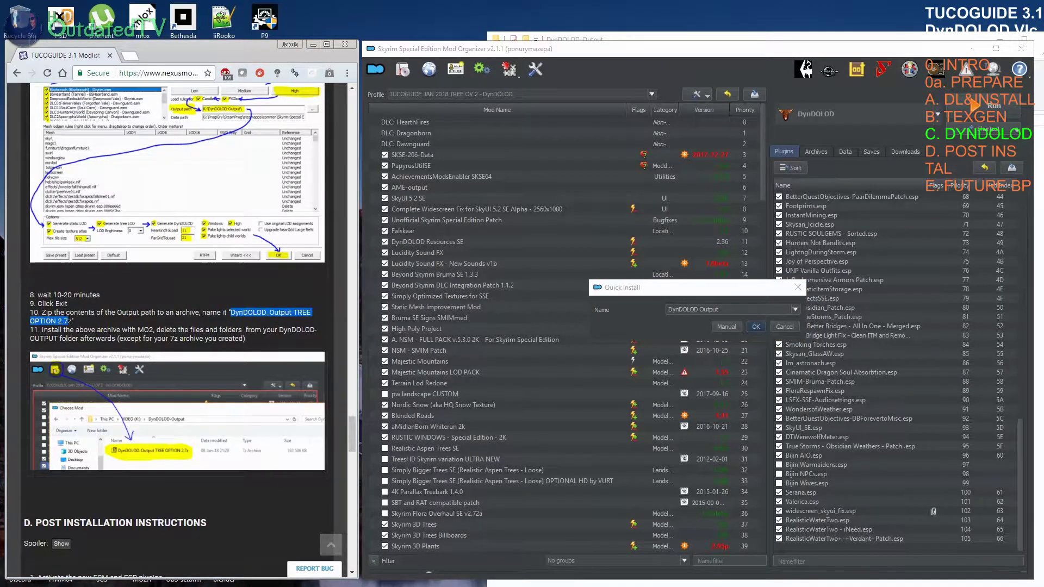
key("ctrl+c")
left_click(600, 297)
key("ctrl+a")
key("ctrl+v")
key("BackSpace")
key("BackSpace")
key("BackSpace")
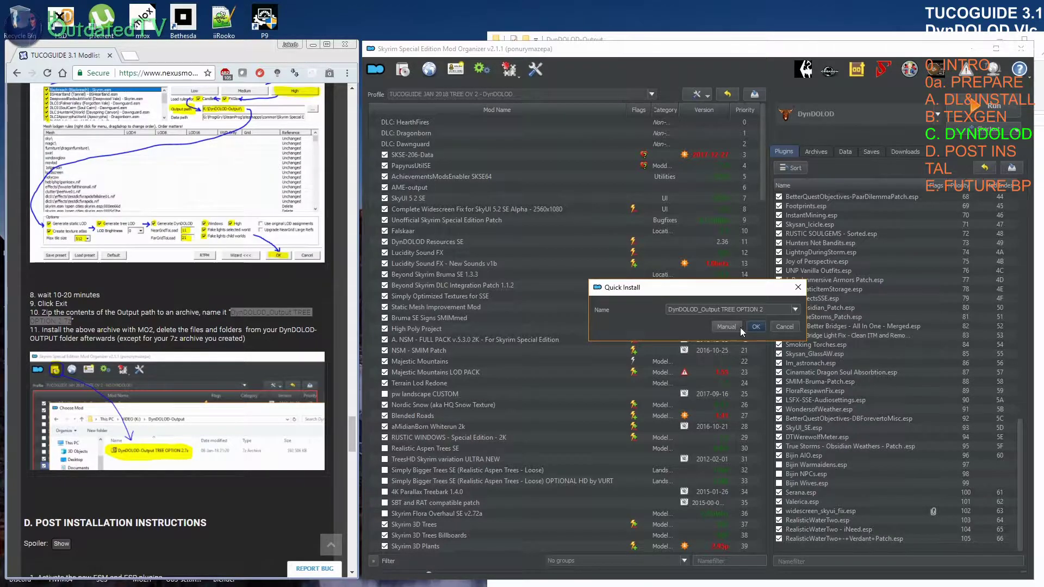
left_click(756, 326)
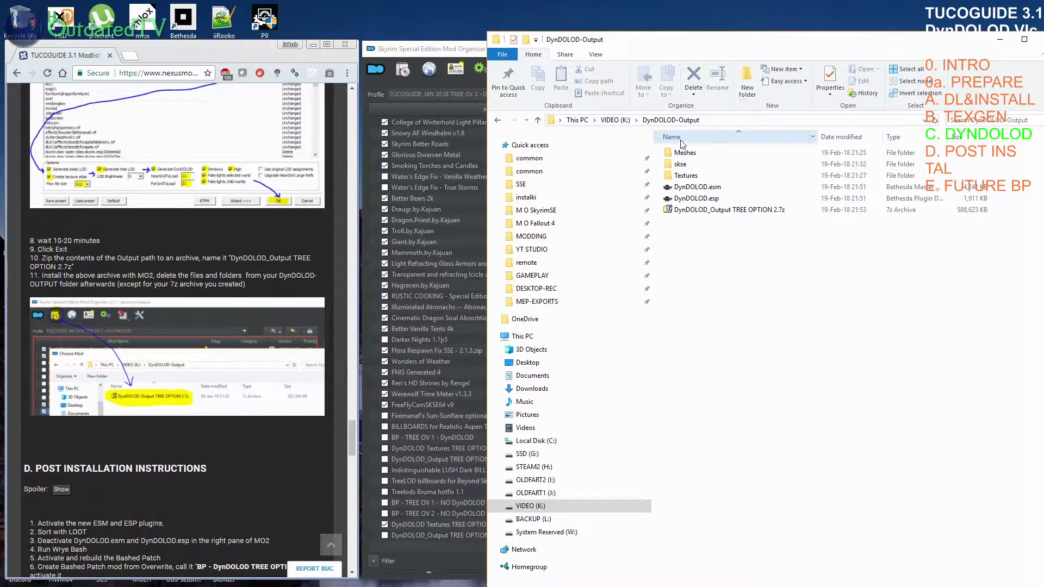
Step: Delete the Meshes, skse and Textures folders and both DynDOLOD plugins from DynDOLOD-Output
left_click(684, 153)
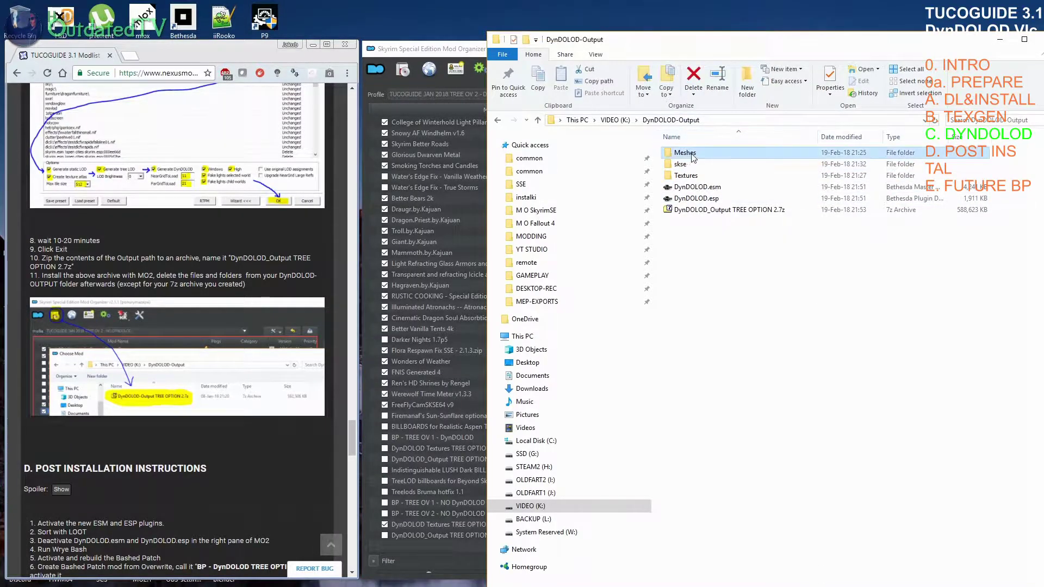
key("shift+Down")
key("shift+Down")
key("shift+Down")
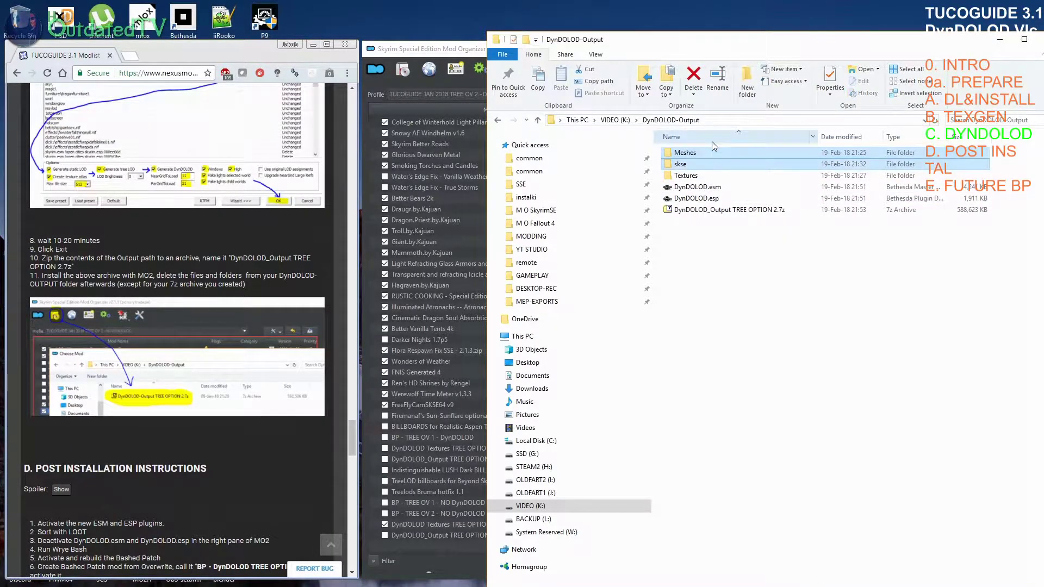
key("shift+Down")
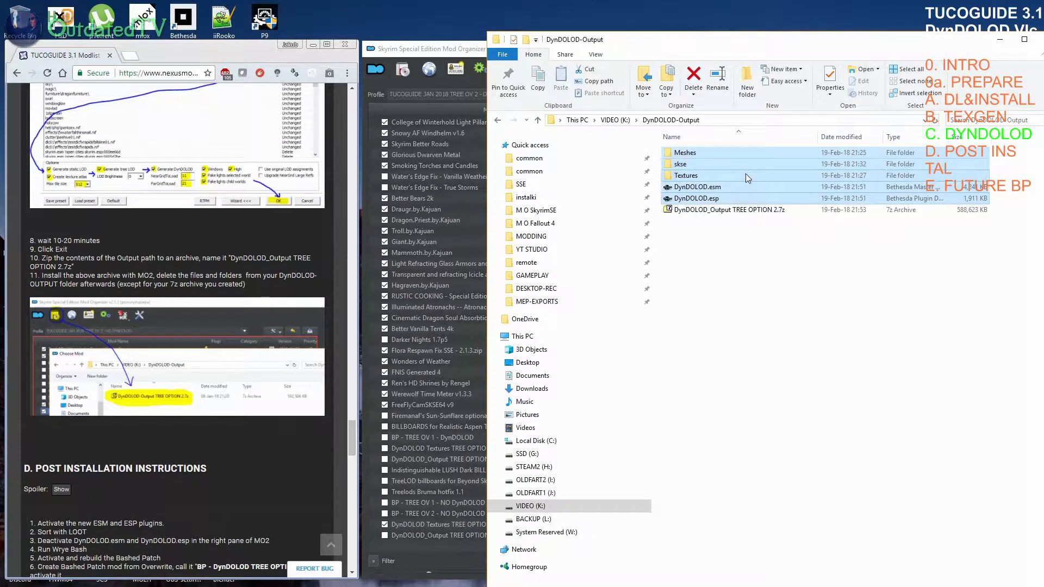
key("Delete")
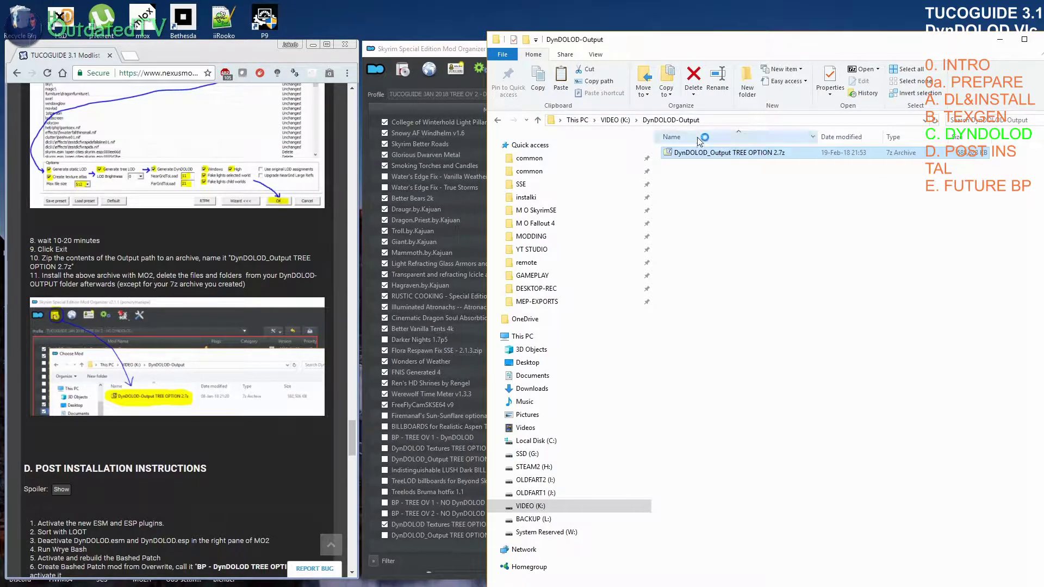
Step: Move the DynDOLOD_Output and DynDOLOD Textures TREE OPTION 2 archives onto the VIDEO (K:) root
left_click(615, 120)
key("ctrl+v")
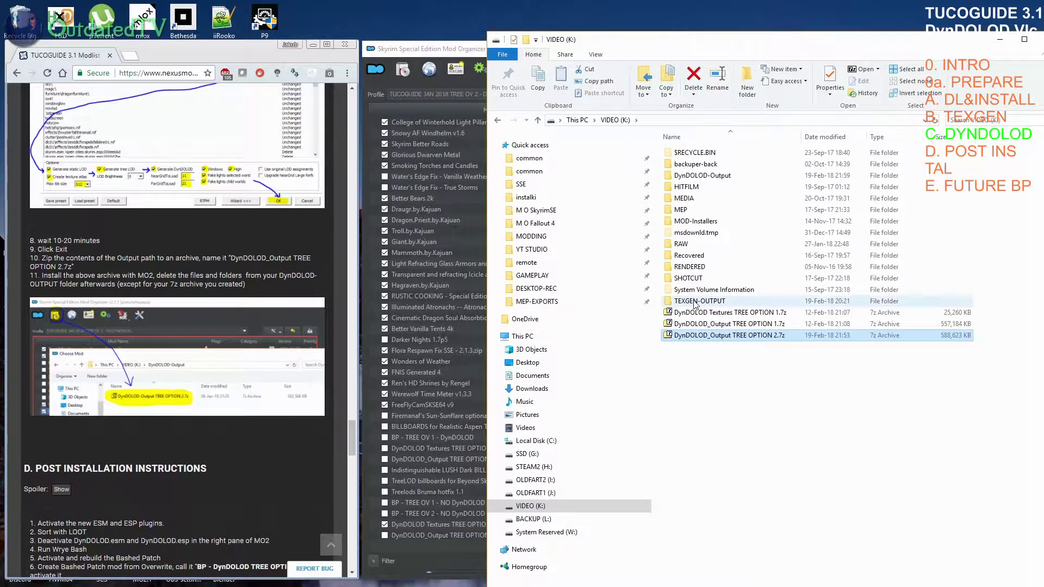
double_click(714, 302)
left_click(718, 166)
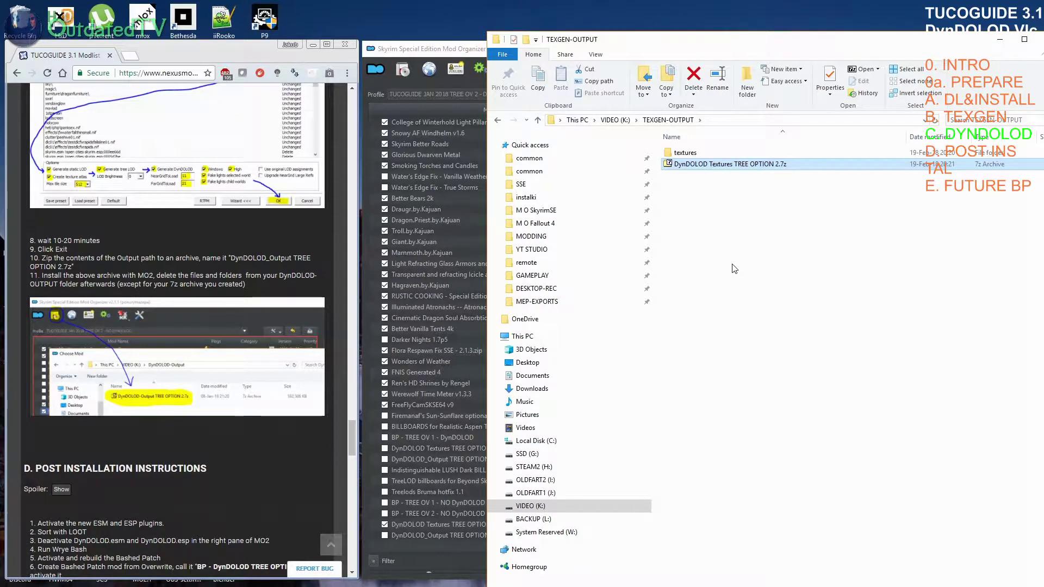
left_click(615, 119)
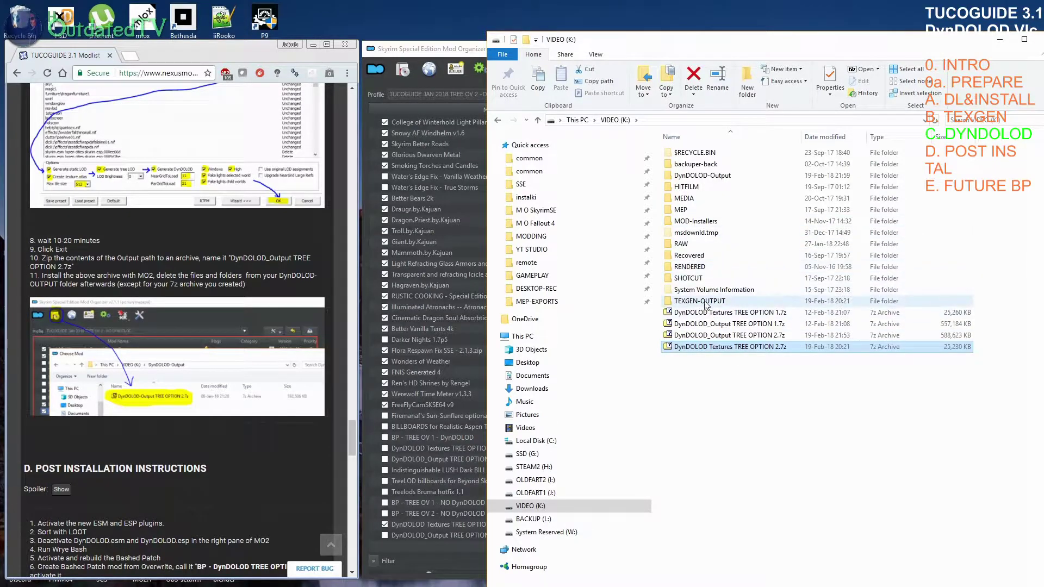
Step: Delete the leftover textures folder in TEXGEN-OUTPUT and verify both output folders are empty
double_click(796, 300)
left_click(693, 155)
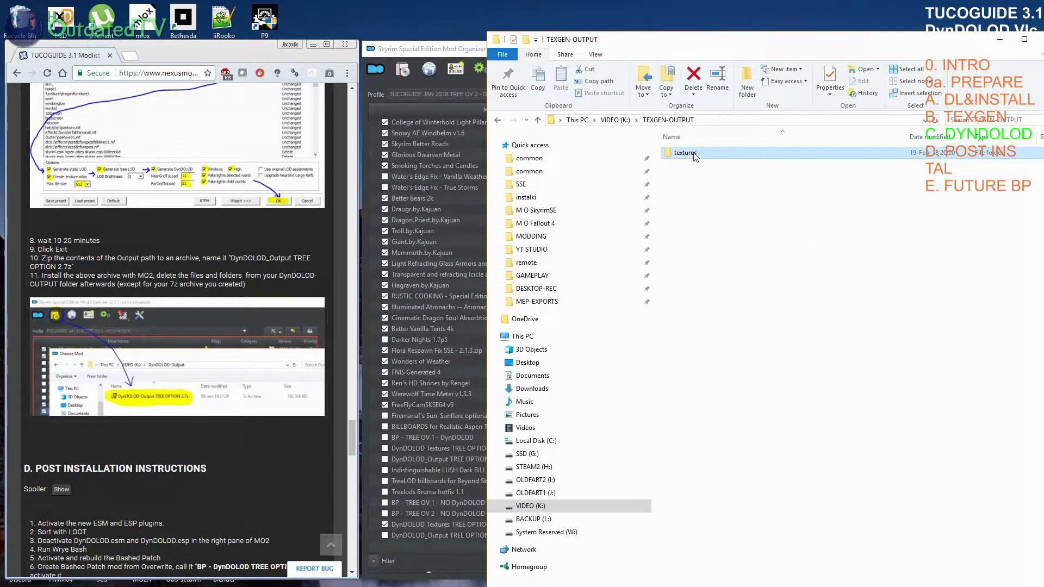
key("Delete")
left_click(615, 120)
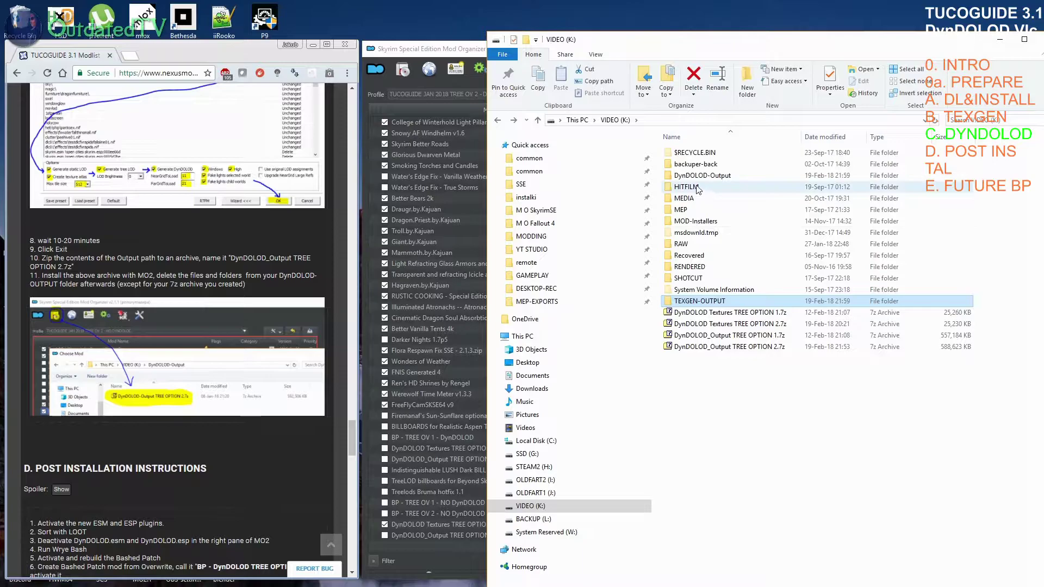
double_click(701, 188)
key("BackSpace")
double_click(707, 300)
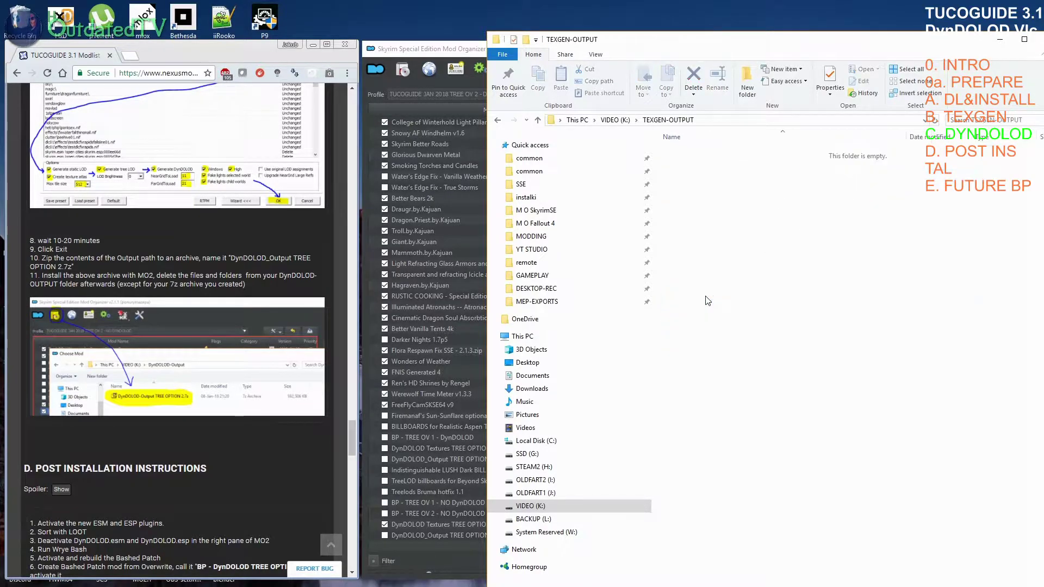
key("BackSpace")
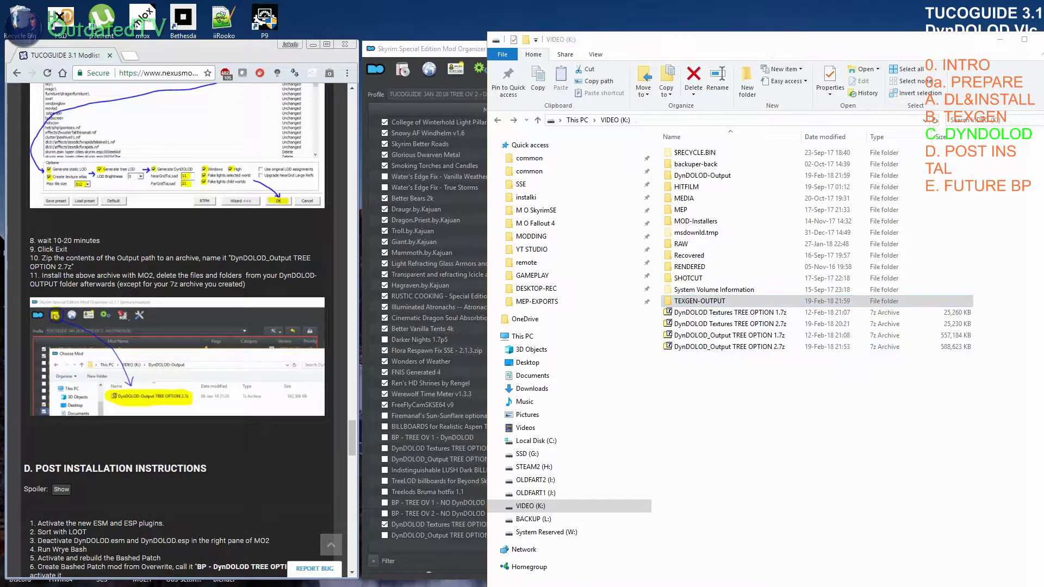
Step: Review the TREE OPTION 1 and TREE OPTION 2 archives now in the K:\ root
left_click(711, 314)
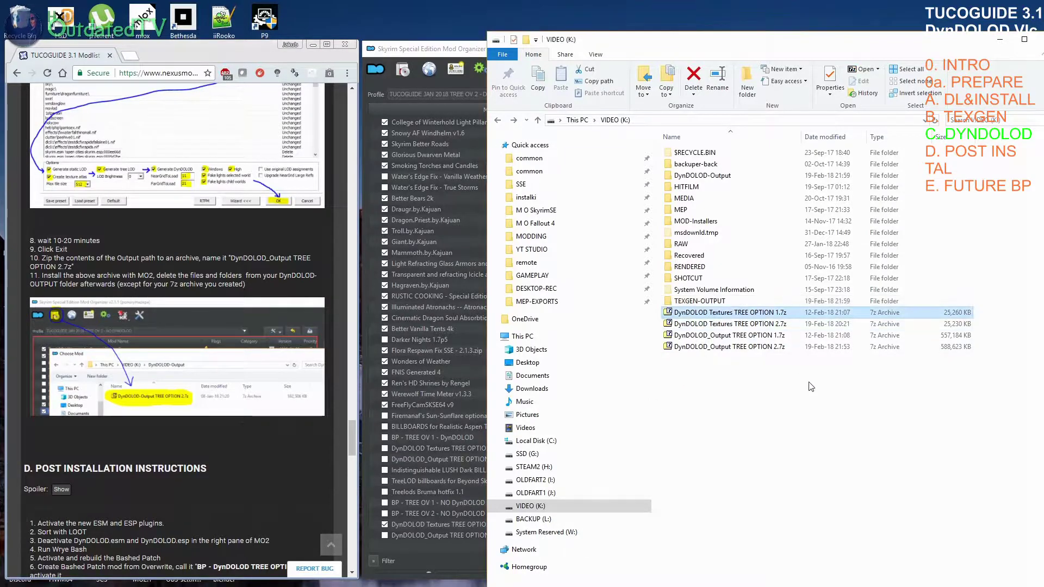
key("Down")
key("Down")
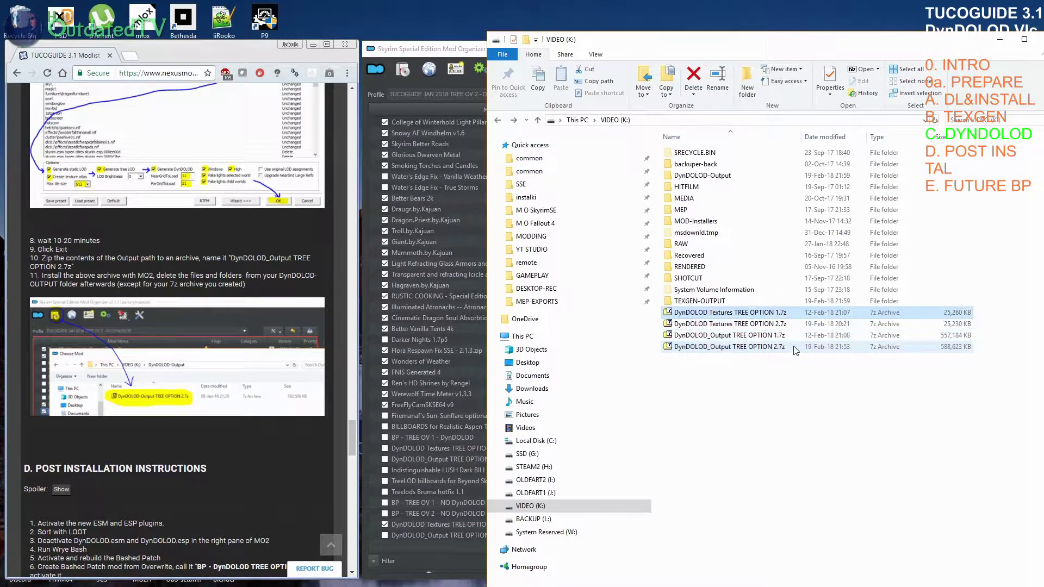
key("Up")
key("Up")
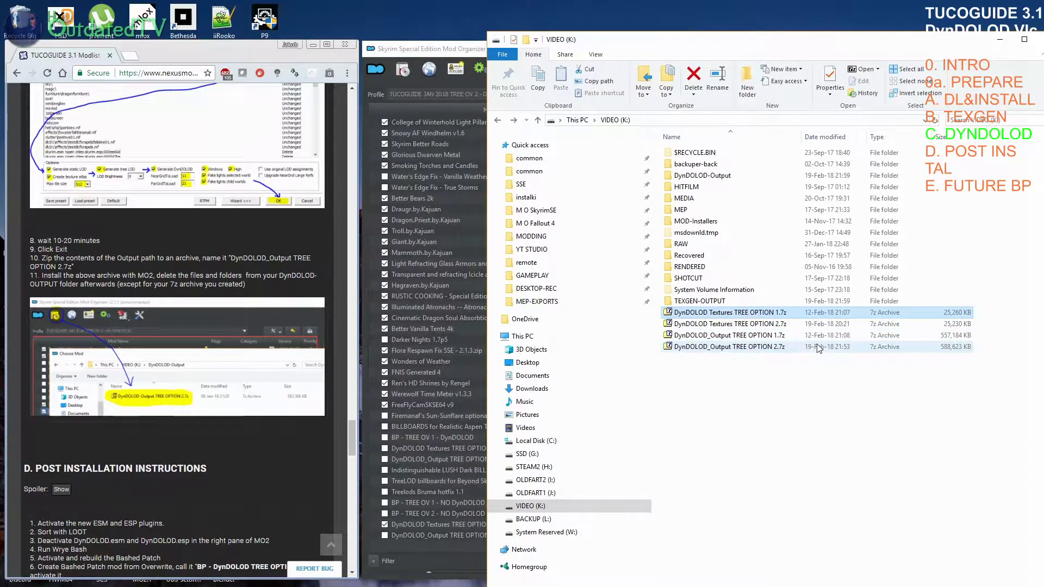
left_click(785, 324)
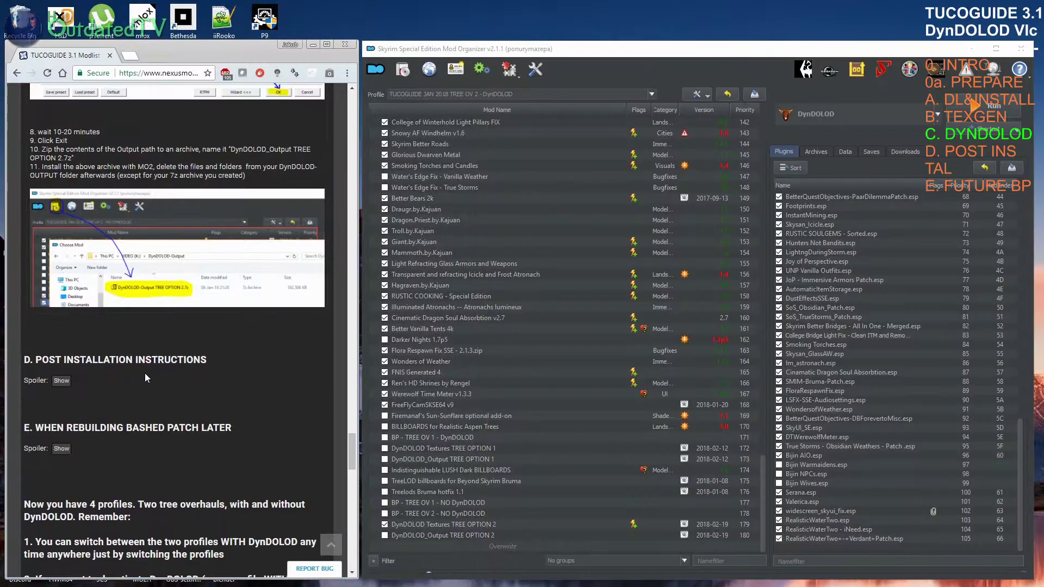
Step: Expand the guide's D. Post Installation Instructions spoiler
scroll(144, 373, "down", 5)
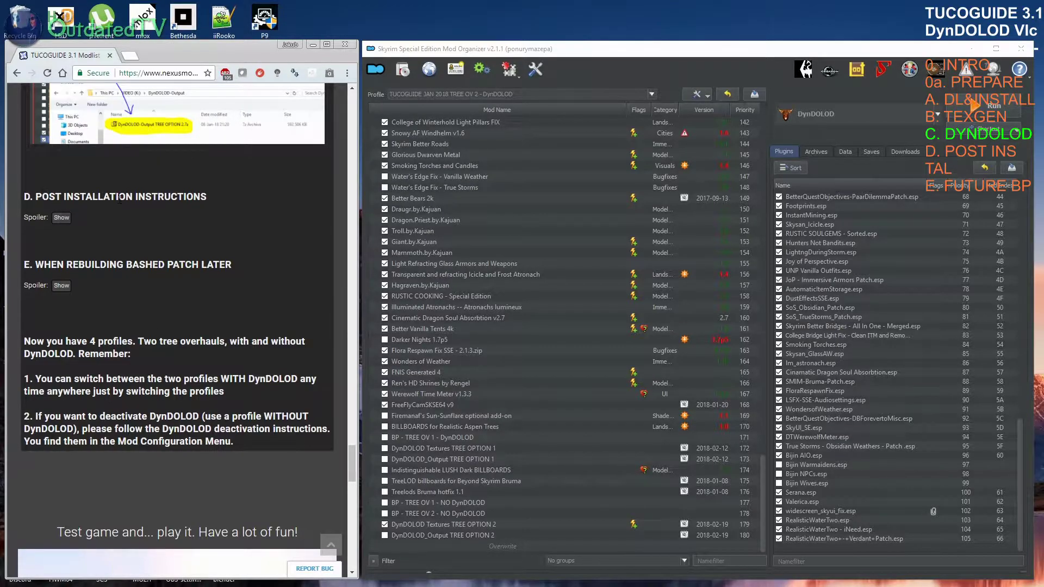
left_click(61, 218)
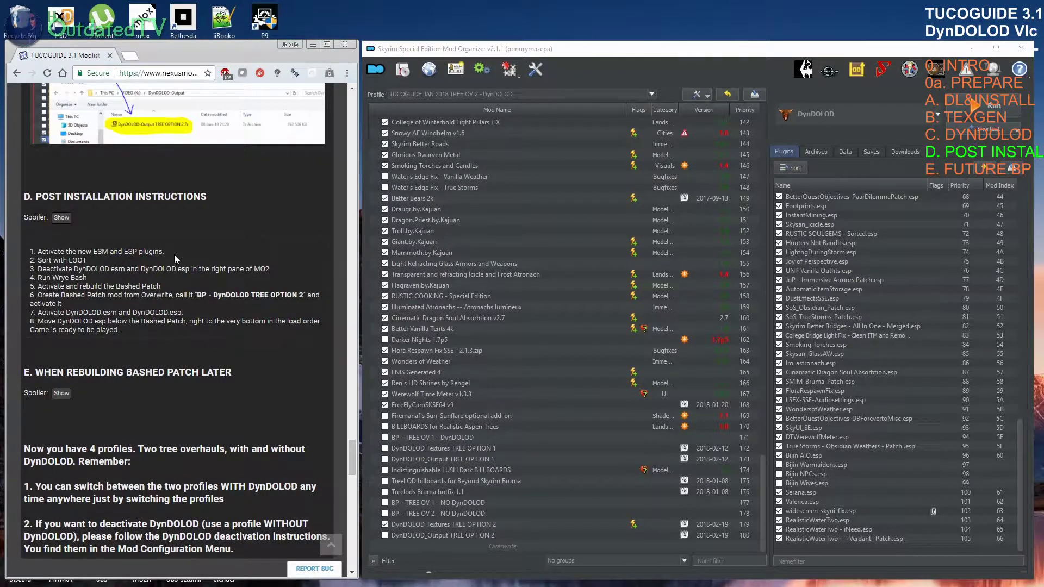
Step: Enable the DynDOLOD_Output TREE OPTION 2 mod and sort plugins, placing DynDOLOD.esm at priority 12
left_click(766, 480)
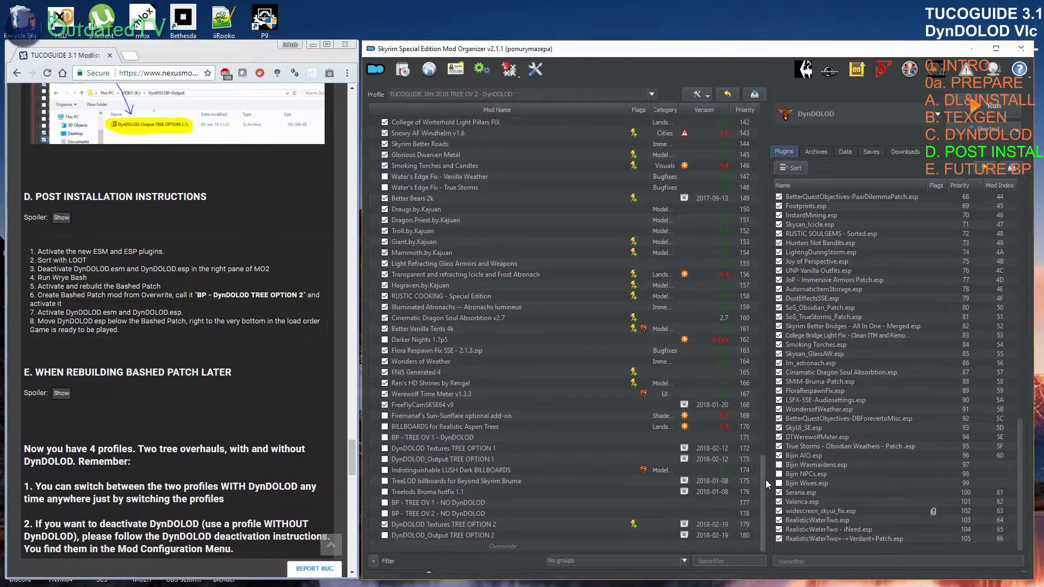
left_click(385, 535)
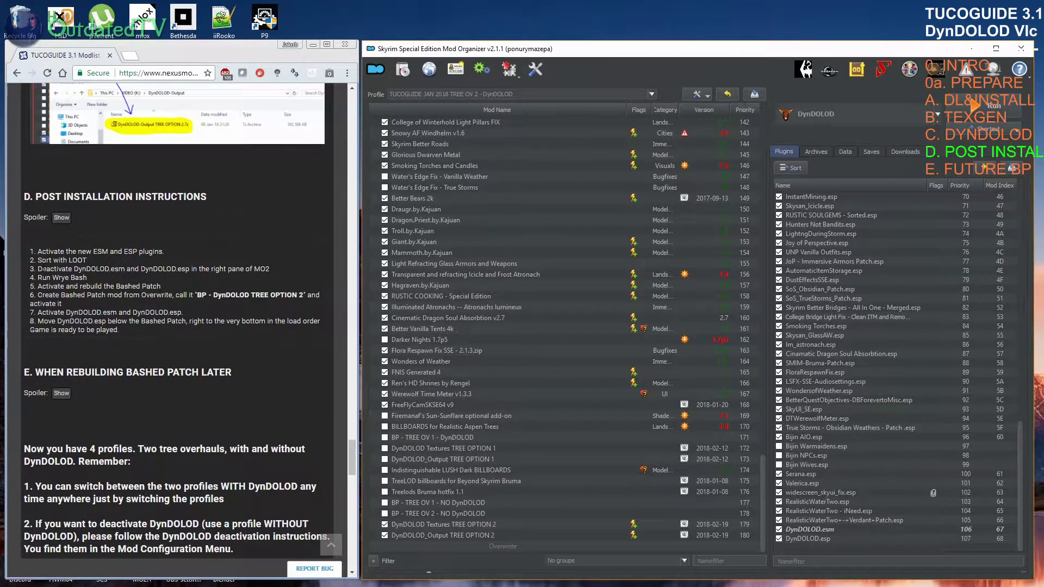
left_click(791, 168)
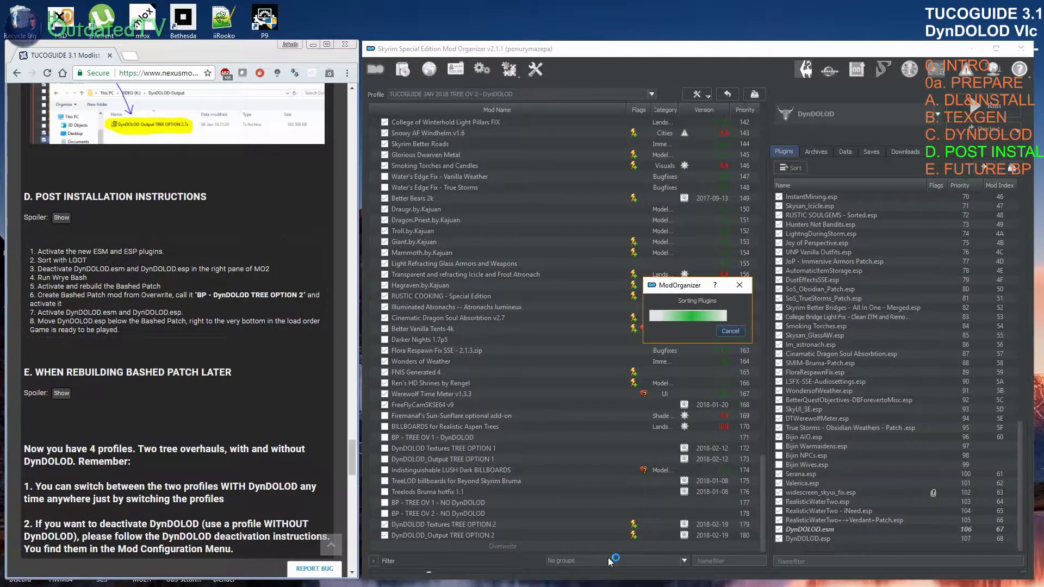
scroll(839, 404, "up", 15)
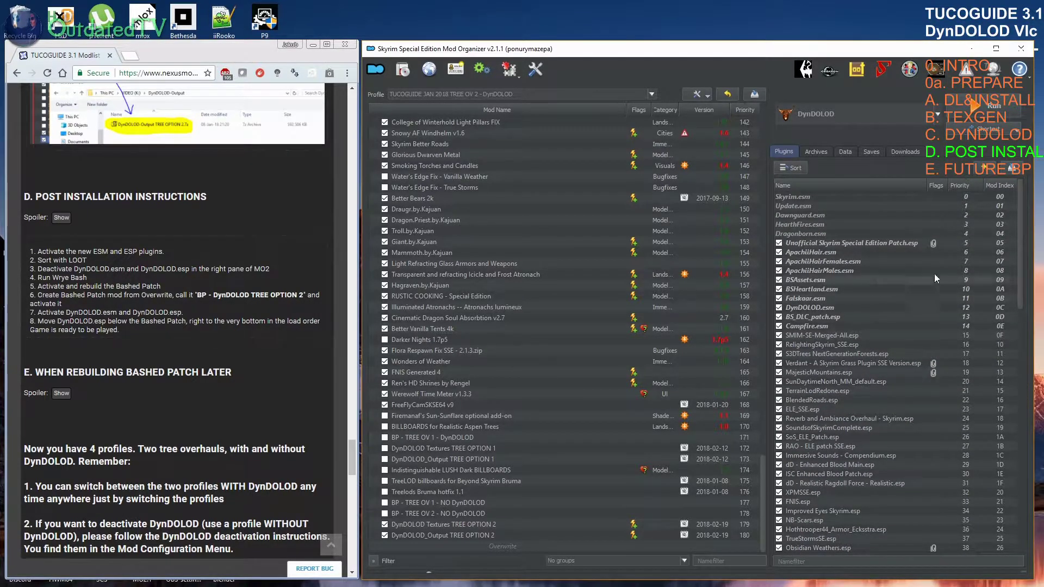
left_click_drag(1022, 273, 1030, 542)
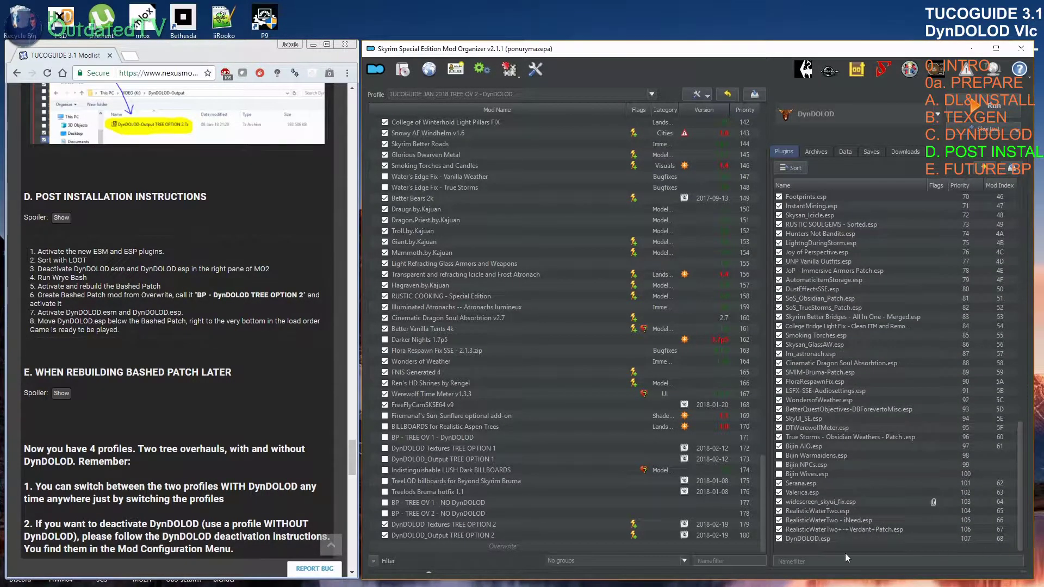